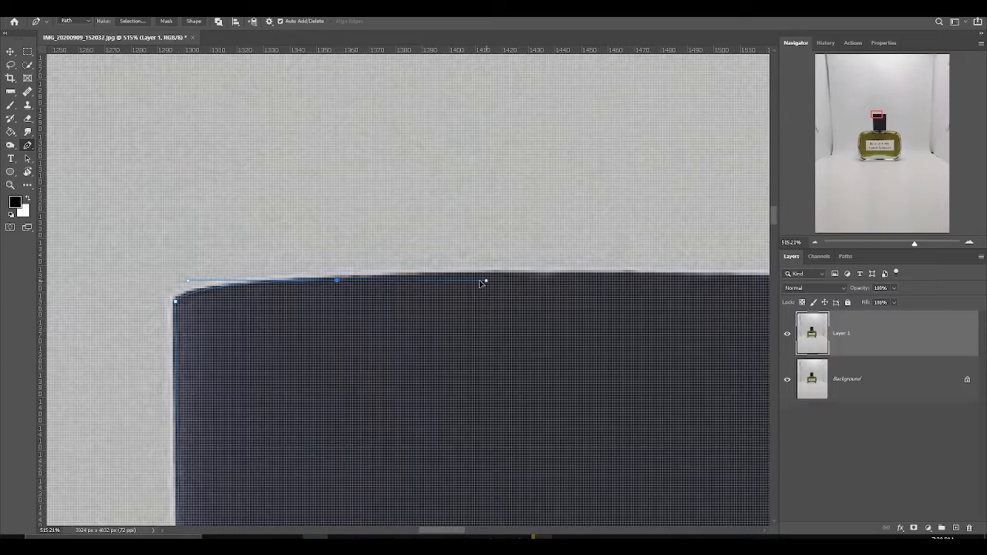
Trace the top edge of the bottle's black cap with the Pen tool, from its left corner towards its right corner
{"action": "scroll", "coordinate": [340, 282], "scroll_direction": "right", "scroll_amount": 3}
{"action": "left_click_drag", "start_coordinate": [396, 278], "coordinate": [418, 283]}
{"action": "scroll", "coordinate": [571, 313], "scroll_direction": "right", "scroll_amount": 5}
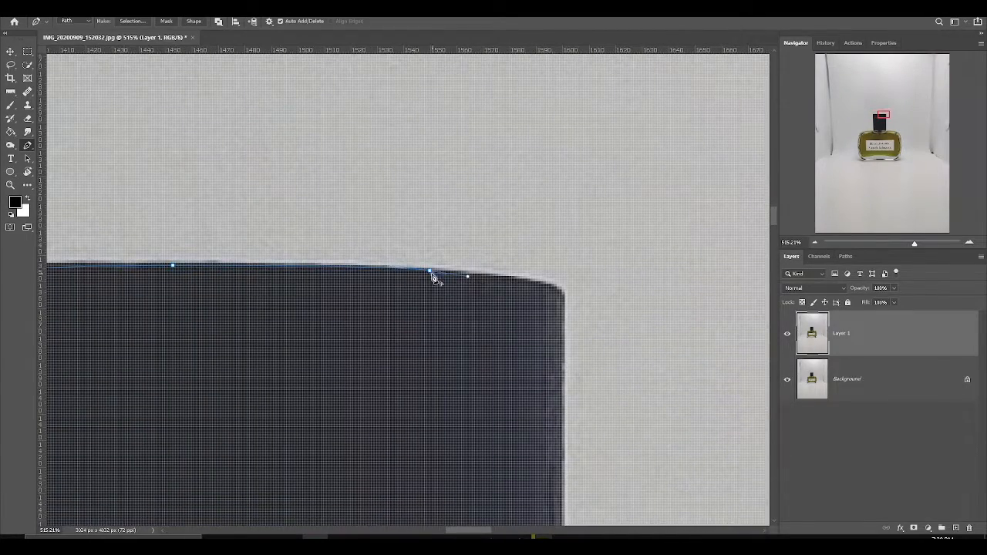
Continue the path around the cap's right corner, down its right side and onto the glass shoulder
{"action": "scroll", "coordinate": [482, 293], "scroll_direction": "down", "scroll_amount": 5}
{"action": "left_click_drag", "start_coordinate": [469, 485], "coordinate": [446, 270]}
{"action": "scroll", "coordinate": [446, 262], "scroll_direction": "down", "scroll_amount": 2}
{"action": "left_click", "coordinate": [537, 261]}
{"action": "left_click_drag", "start_coordinate": [277, 276], "coordinate": [392, 304]}
{"action": "key", "text": "ctrl+z"}
{"action": "scroll", "coordinate": [318, 282], "scroll_direction": "up", "scroll_amount": 2}
{"action": "left_click_drag", "start_coordinate": [446, 271], "coordinate": [464, 274]}
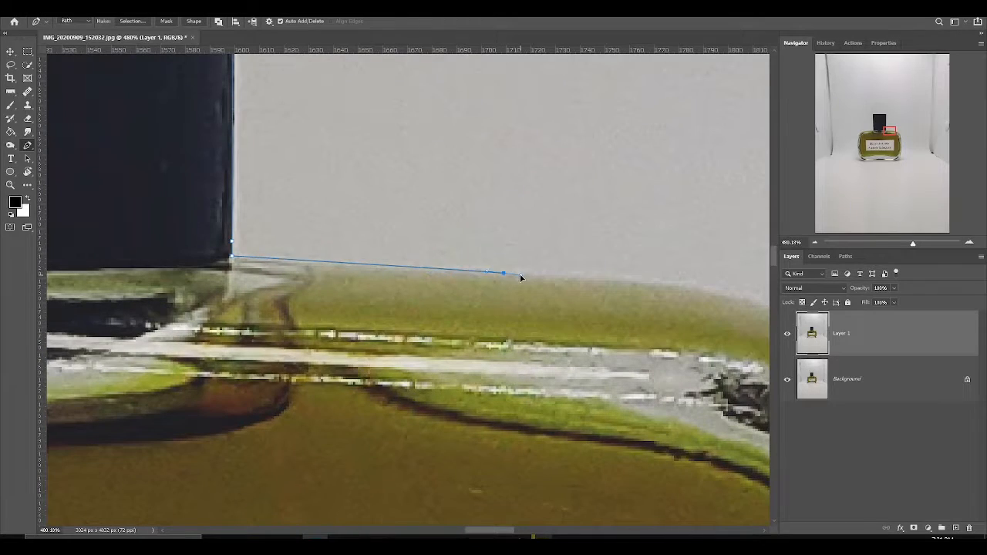
Extend the path along the bottle's upper-right shoulder, curving around to the start of its right side
{"action": "scroll", "coordinate": [520, 278], "scroll_direction": "right", "scroll_amount": 4}
{"action": "scroll", "coordinate": [521, 278], "scroll_direction": "down", "scroll_amount": 1}
{"action": "left_click_drag", "start_coordinate": [577, 308], "coordinate": [697, 421]}
{"action": "scroll", "coordinate": [571, 344], "scroll_direction": "right", "scroll_amount": 2}
{"action": "scroll", "coordinate": [571, 344], "scroll_direction": "down", "scroll_amount": 4}
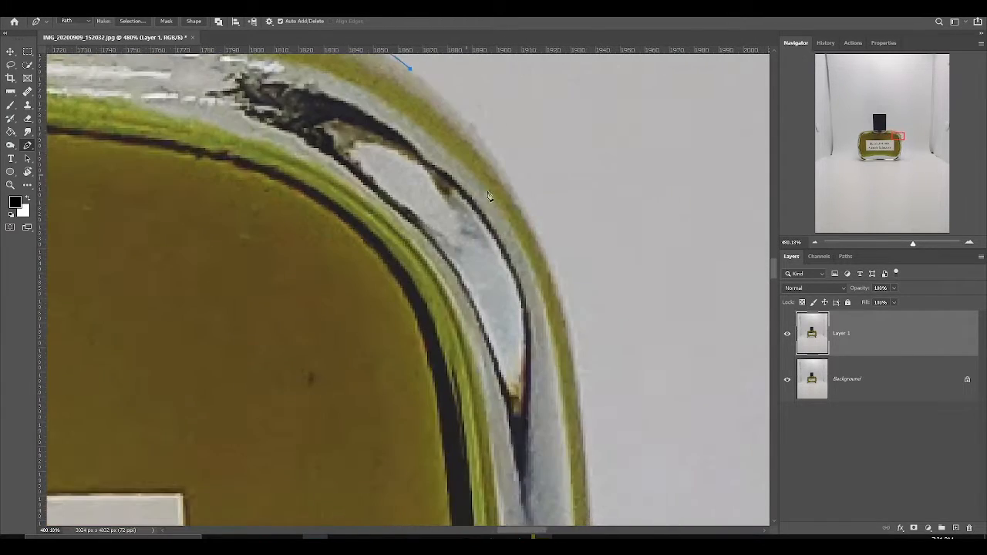
{"action": "scroll", "coordinate": [571, 339], "scroll_direction": "down", "scroll_amount": 4}
{"action": "scroll", "coordinate": [553, 293], "scroll_direction": "up", "scroll_amount": 1}
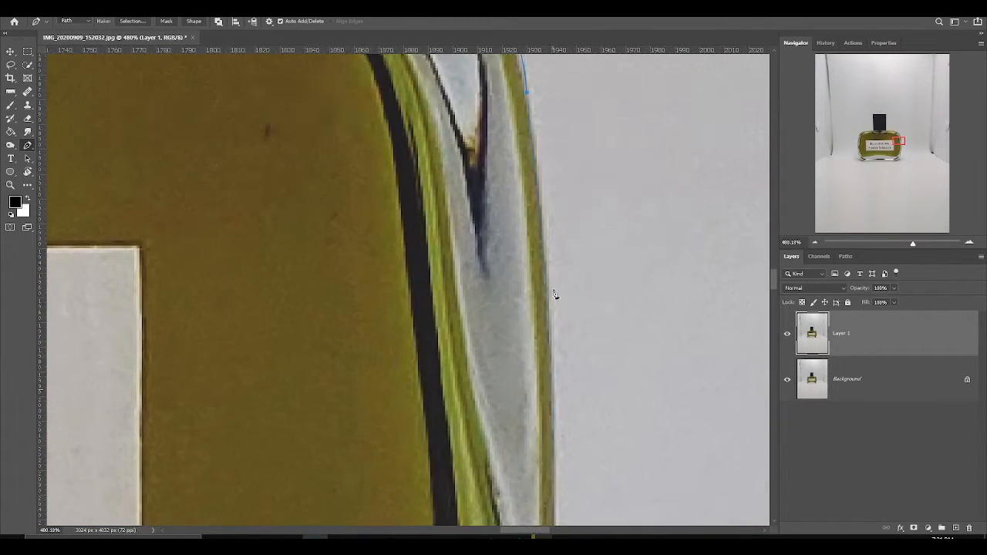
Trace the bottle's right side and the curve of its lower-right corner onto the base
{"action": "scroll", "coordinate": [555, 193], "scroll_direction": "down", "scroll_amount": 8}
{"action": "scroll", "coordinate": [521, 355], "scroll_direction": "down", "scroll_amount": 6}
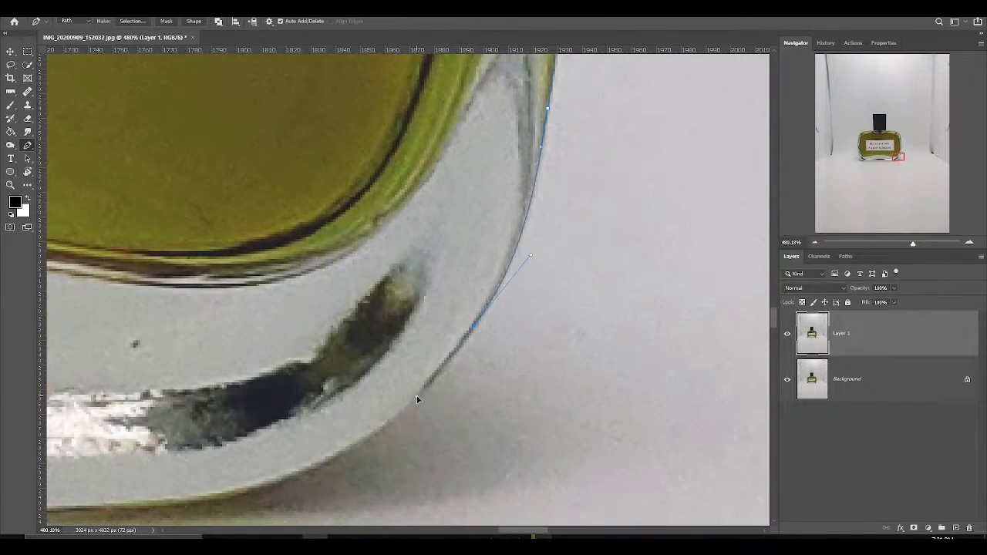
{"action": "scroll", "coordinate": [445, 277], "scroll_direction": "left", "scroll_amount": 3}
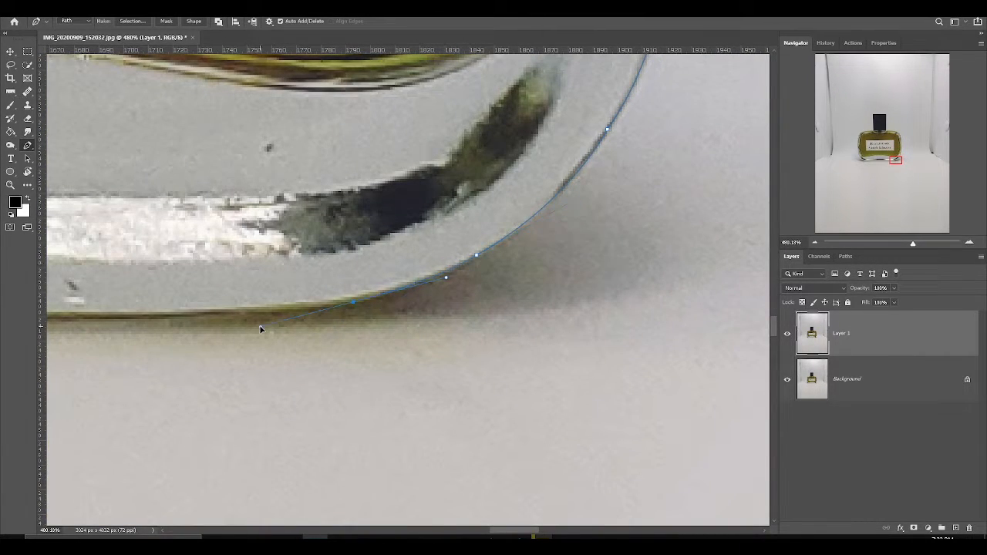
{"action": "left_click_drag", "start_coordinate": [260, 329], "coordinate": [259, 328]}
Continue the path along the right half of the bottle's bottom edge, keeping it above the shadow
{"action": "scroll", "coordinate": [259, 329], "scroll_direction": "left", "scroll_amount": 3}
{"action": "left_click_drag", "start_coordinate": [462, 315], "coordinate": [225, 319]}
{"action": "scroll", "coordinate": [325, 330], "scroll_direction": "down", "scroll_amount": 3}
{"action": "scroll", "coordinate": [325, 331], "scroll_direction": "left", "scroll_amount": 3}
{"action": "left_click_drag", "start_coordinate": [569, 308], "coordinate": [406, 313]}
{"action": "scroll", "coordinate": [328, 326], "scroll_direction": "left", "scroll_amount": 4}
{"action": "scroll", "coordinate": [328, 326], "scroll_direction": "up", "scroll_amount": 2}
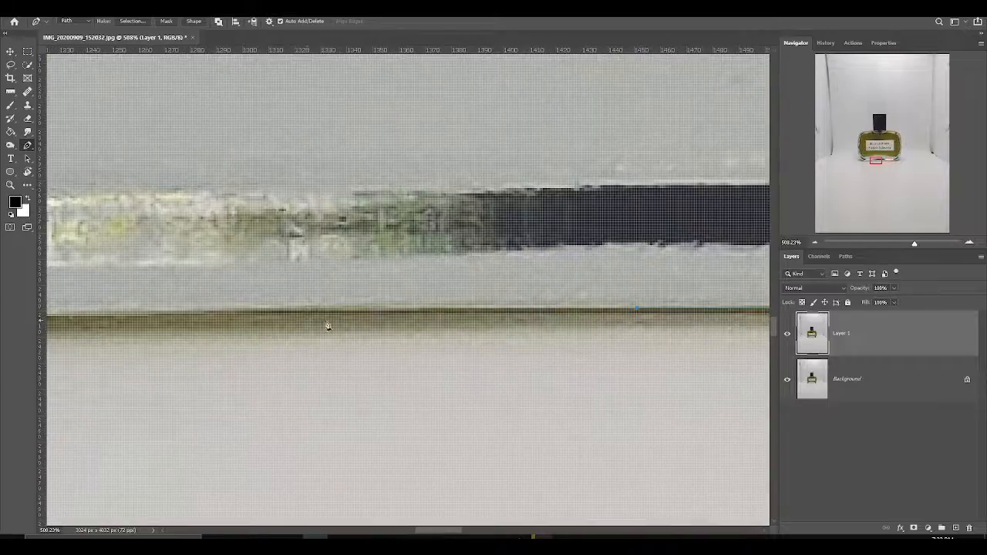
Trace the remaining bottom edge and curve the path around the bottle's lower-left corner
{"action": "scroll", "coordinate": [328, 325], "scroll_direction": "left", "scroll_amount": 5}
{"action": "left_click_drag", "start_coordinate": [511, 340], "coordinate": [408, 337]}
{"action": "scroll", "coordinate": [493, 332], "scroll_direction": "up", "scroll_amount": 2}
{"action": "left_click_drag", "start_coordinate": [236, 242], "coordinate": [114, 148]}
{"action": "scroll", "coordinate": [236, 242], "scroll_direction": "left", "scroll_amount": 3}
Trace the lower part of the bottle's left side with closely spaced curved anchor points
{"action": "scroll", "coordinate": [493, 394], "scroll_direction": "up", "scroll_amount": 2}
{"action": "left_click_drag", "start_coordinate": [354, 225], "coordinate": [339, 155]}
{"action": "left_click_drag", "start_coordinate": [353, 158], "coordinate": [382, 390]}
{"action": "left_click_drag", "start_coordinate": [317, 206], "coordinate": [313, 123]}
{"action": "left_click_drag", "start_coordinate": [315, 122], "coordinate": [342, 346]}
{"action": "left_click_drag", "start_coordinate": [314, 190], "coordinate": [308, 146]}
{"action": "left_click_drag", "start_coordinate": [310, 194], "coordinate": [332, 329]}
{"action": "scroll", "coordinate": [347, 338], "scroll_direction": "up", "scroll_amount": 4}
Extend the path up the upper part of the bottle's left side to where the shoulder begins to curve
{"action": "left_click_drag", "start_coordinate": [350, 377], "coordinate": [379, 268]}
{"action": "left_click_drag", "start_coordinate": [350, 147], "coordinate": [333, 442]}
{"action": "left_click_drag", "start_coordinate": [317, 131], "coordinate": [344, 462]}
{"action": "left_click_drag", "start_coordinate": [344, 100], "coordinate": [362, 463]}
{"action": "left_click_drag", "start_coordinate": [364, 202], "coordinate": [366, 182]}
{"action": "left_click_drag", "start_coordinate": [372, 145], "coordinate": [347, 410]}
{"action": "left_click_drag", "start_coordinate": [365, 192], "coordinate": [281, 449]}
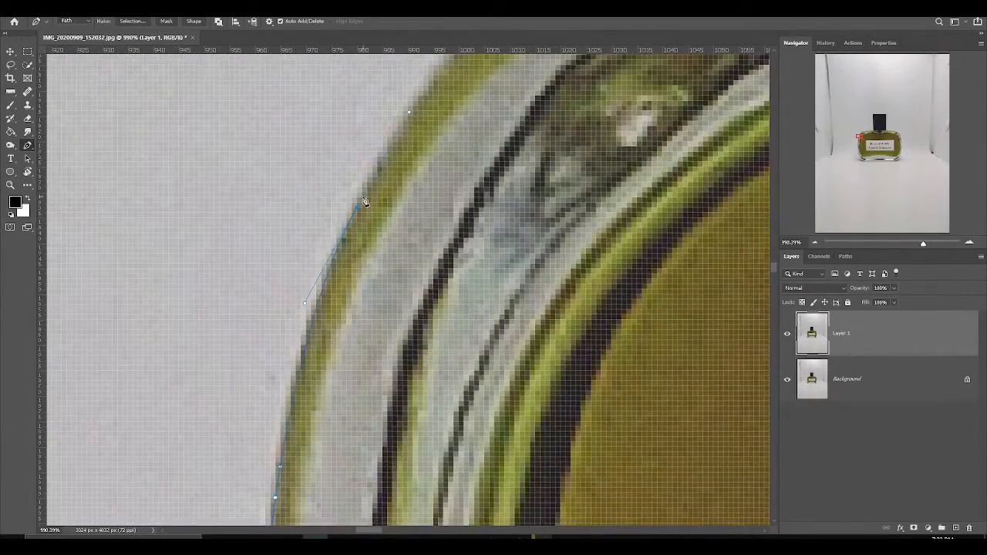
Trace the upper-left shoulder up to the base of the cap, bringing the path back to its starting point
{"action": "left_click_drag", "start_coordinate": [364, 202], "coordinate": [249, 367]}
{"action": "left_click_drag", "start_coordinate": [315, 260], "coordinate": [201, 392]}
{"action": "left_click_drag", "start_coordinate": [506, 131], "coordinate": [687, 55]}
{"action": "left_click_drag", "start_coordinate": [694, 115], "coordinate": [408, 283]}
{"action": "scroll", "coordinate": [408, 282], "scroll_direction": "down", "scroll_amount": 2}
{"action": "left_click_drag", "start_coordinate": [499, 211], "coordinate": [239, 275]}
{"action": "scroll", "coordinate": [452, 233], "scroll_direction": "up", "scroll_amount": 2}
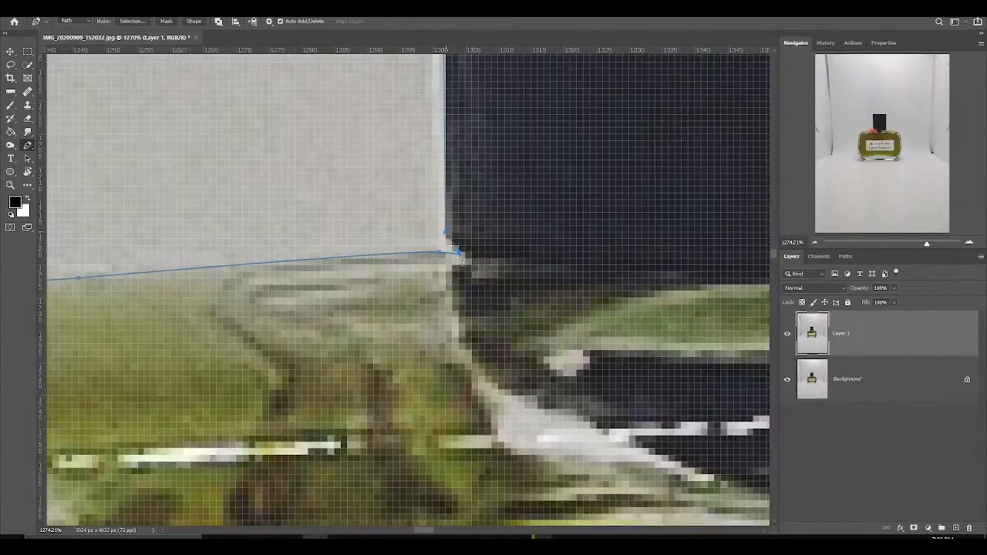
Convert the bottle outline path into a selection
{"action": "scroll", "coordinate": [474, 286], "scroll_direction": "down", "scroll_amount": 15}
{"action": "scroll", "coordinate": [539, 319], "scroll_direction": "up", "scroll_amount": 5}
{"action": "right_click", "coordinate": [359, 267]}
{"action": "left_click", "coordinate": [387, 311]}
{"action": "left_click", "coordinate": [545, 145]}
{"action": "scroll", "coordinate": [518, 276], "scroll_direction": "down", "scroll_amount": 1}
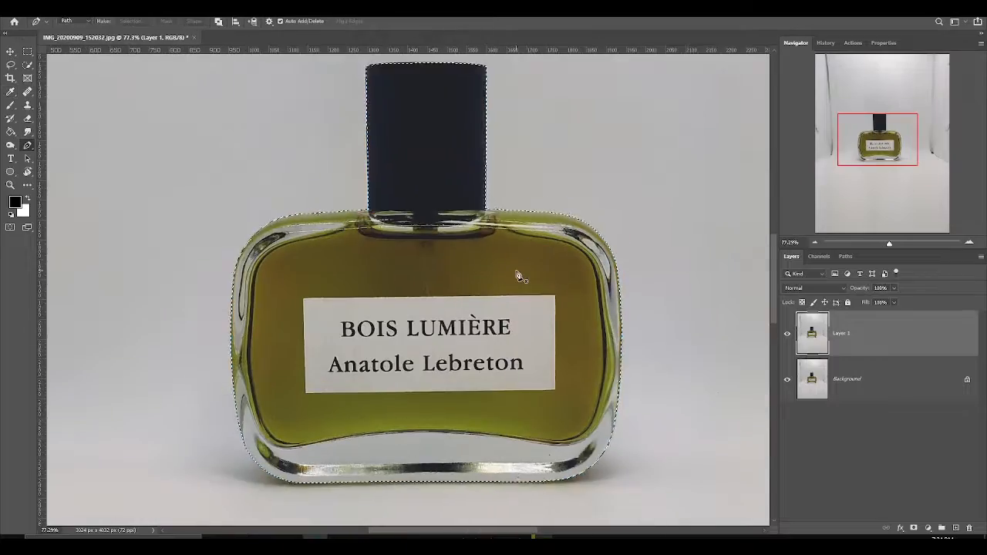
Mask Layer 1 with the bottle selection and hide the Background layer
{"action": "left_click", "coordinate": [787, 379]}
{"action": "left_click", "coordinate": [788, 425]}
{"action": "left_click", "coordinate": [787, 425]}
{"action": "left_click", "coordinate": [787, 379]}
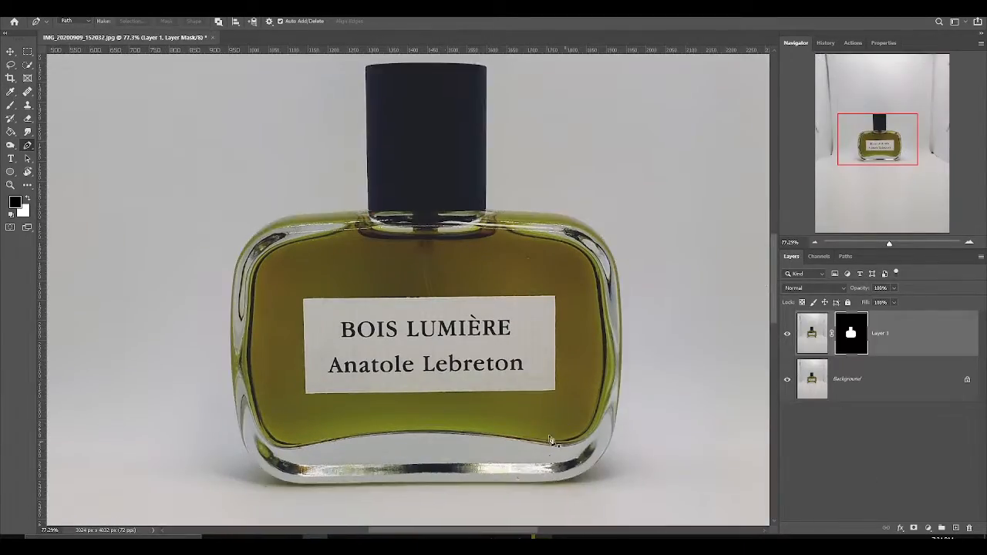
{"action": "left_click", "coordinate": [787, 379]}
Place a vertical guide at the horizontal centre of the canvas, running through the bottle's cap
{"action": "left_click_drag", "start_coordinate": [248, 360], "coordinate": [346, 389]}
{"action": "key", "text": "v"}
{"action": "scroll", "coordinate": [558, 172], "scroll_direction": "up", "scroll_amount": 1}
{"action": "scroll", "coordinate": [502, 324], "scroll_direction": "down", "scroll_amount": 9}
{"action": "left_click_drag", "start_coordinate": [502, 324], "coordinate": [414, 208]}
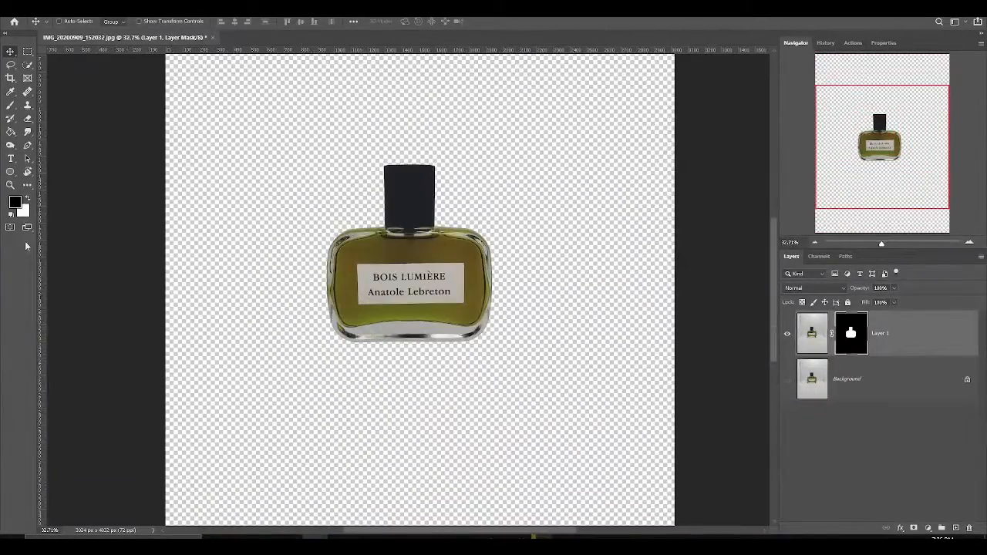
{"action": "left_click_drag", "start_coordinate": [425, 257], "coordinate": [419, 260]}
{"action": "scroll", "coordinate": [421, 291], "scroll_direction": "down", "scroll_amount": 3}
{"action": "scroll", "coordinate": [418, 281], "scroll_direction": "up", "scroll_amount": 8}
{"action": "scroll", "coordinate": [341, 113], "scroll_direction": "up", "scroll_amount": 8}
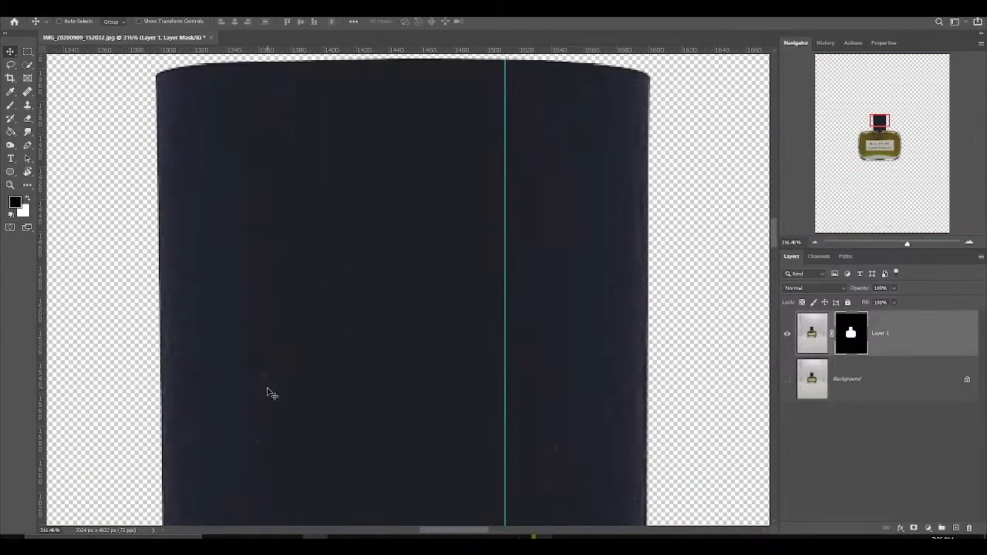
Add one empty layer above the masked bottle layer and another directly beneath it
{"action": "left_click", "coordinate": [956, 529]}
{"action": "left_click", "coordinate": [871, 404]}
{"action": "left_click", "coordinate": [955, 528]}
{"action": "scroll", "coordinate": [347, 402], "scroll_direction": "down", "scroll_amount": 3}
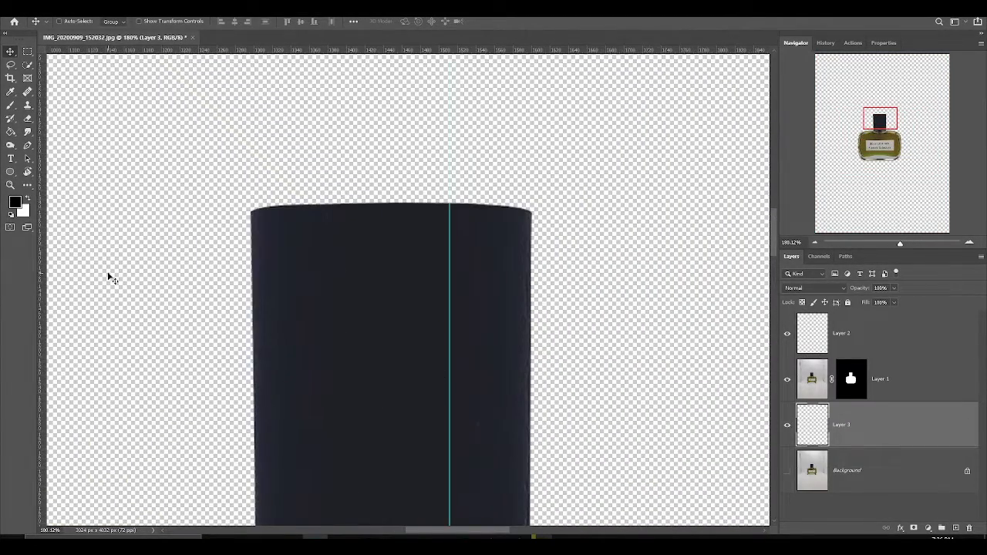
Fill the empty layer beneath the bottle cutout with white
{"action": "key", "text": "alt+BackSpace"}
{"action": "key", "text": "ctrl+BackSpace"}
{"action": "scroll", "coordinate": [213, 327], "scroll_direction": "down", "scroll_amount": 5}
{"action": "scroll", "coordinate": [415, 196], "scroll_direction": "up", "scroll_amount": 3}
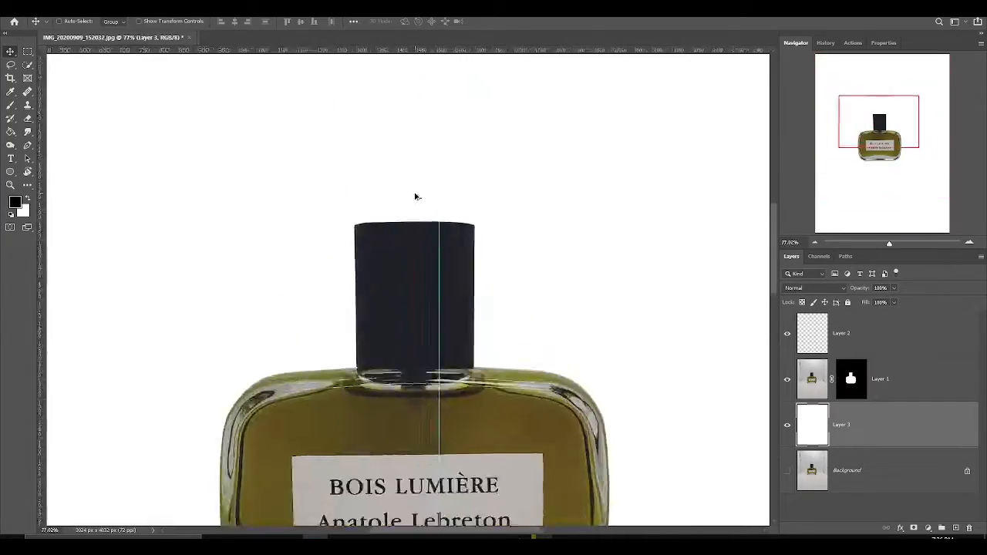
Rename the empty top layer as paches and choose the Spot Healing Brush
{"action": "scroll", "coordinate": [415, 197], "scroll_direction": "up", "scroll_amount": 5}
{"action": "left_click", "coordinate": [845, 335]}
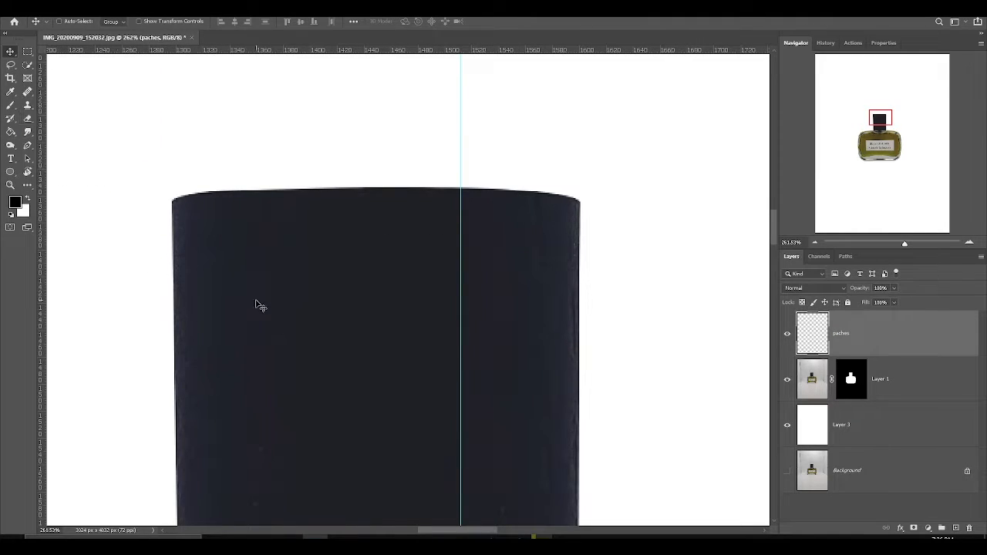
{"action": "left_click", "coordinate": [81, 92]}
{"action": "scroll", "coordinate": [330, 247], "scroll_direction": "up", "scroll_amount": 5}
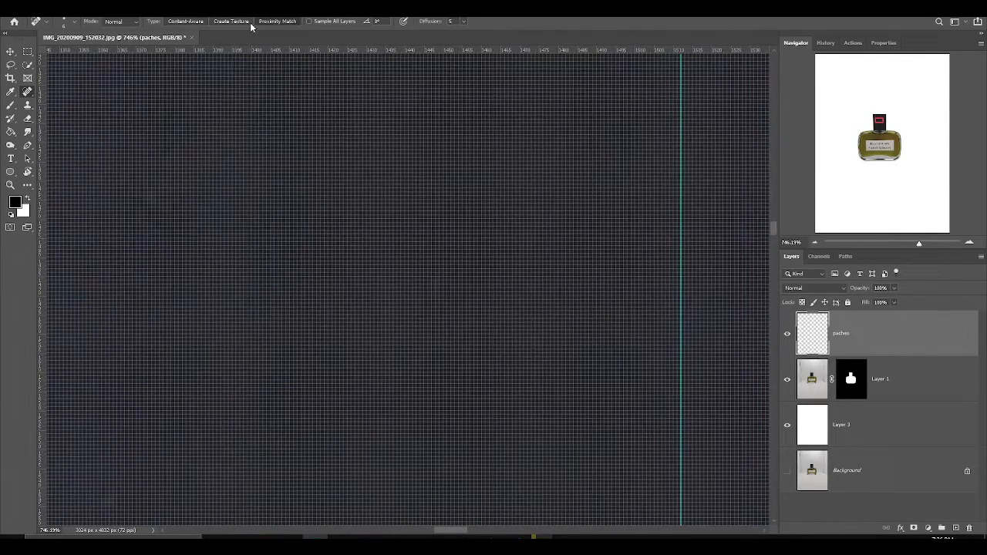
Delete the paches layer to work directly on the image of Layer 1
{"action": "left_click", "coordinate": [813, 379]}
{"action": "left_click", "coordinate": [874, 339]}
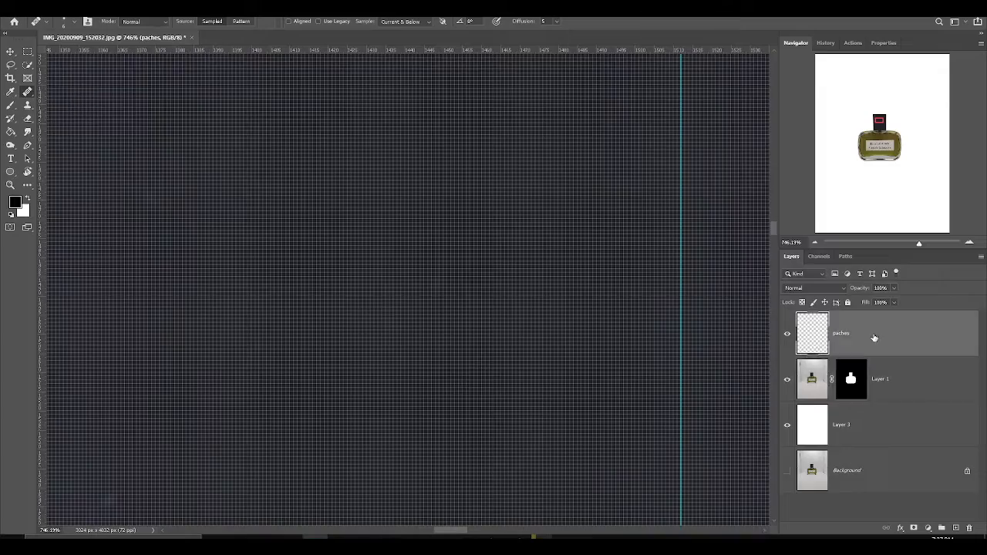
{"action": "key", "text": "Delete"}
{"action": "left_click", "coordinate": [420, 22]}
Remove specks from the upper and left parts of the black cap with the Spot Healing Brush
{"action": "left_click_drag", "start_coordinate": [440, 319], "coordinate": [440, 328]}
{"action": "scroll", "coordinate": [440, 319], "scroll_direction": "down", "scroll_amount": 5}
{"action": "scroll", "coordinate": [273, 203], "scroll_direction": "up", "scroll_amount": 3}
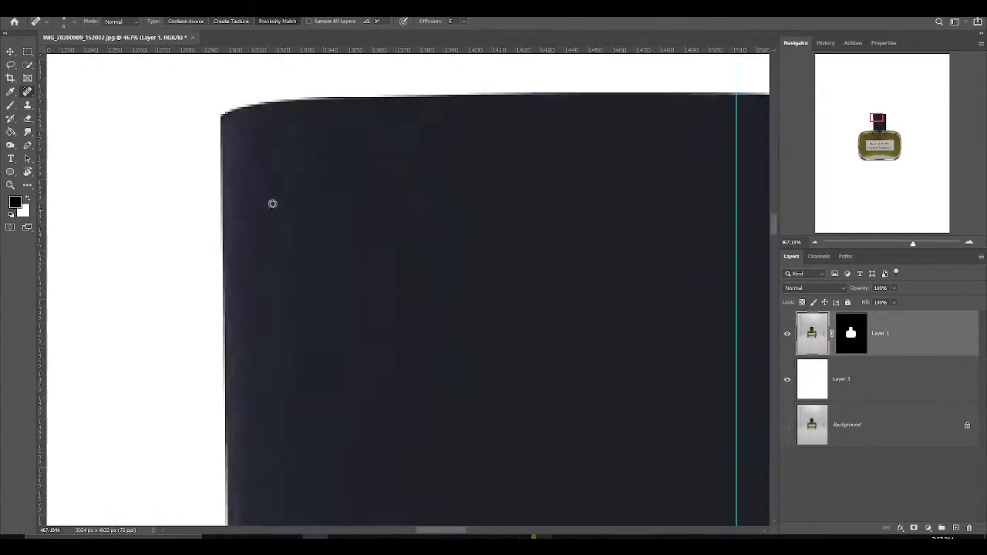
{"action": "scroll", "coordinate": [273, 203], "scroll_direction": "down", "scroll_amount": 4}
{"action": "scroll", "coordinate": [275, 167], "scroll_direction": "up", "scroll_amount": 5}
{"action": "left_click_drag", "start_coordinate": [380, 207], "coordinate": [380, 269]}
{"action": "scroll", "coordinate": [386, 308], "scroll_direction": "down", "scroll_amount": 3}
Spot-heal the blemishes in the lower and middle parts of the black cap
{"action": "left_click_drag", "start_coordinate": [308, 447], "coordinate": [381, 190]}
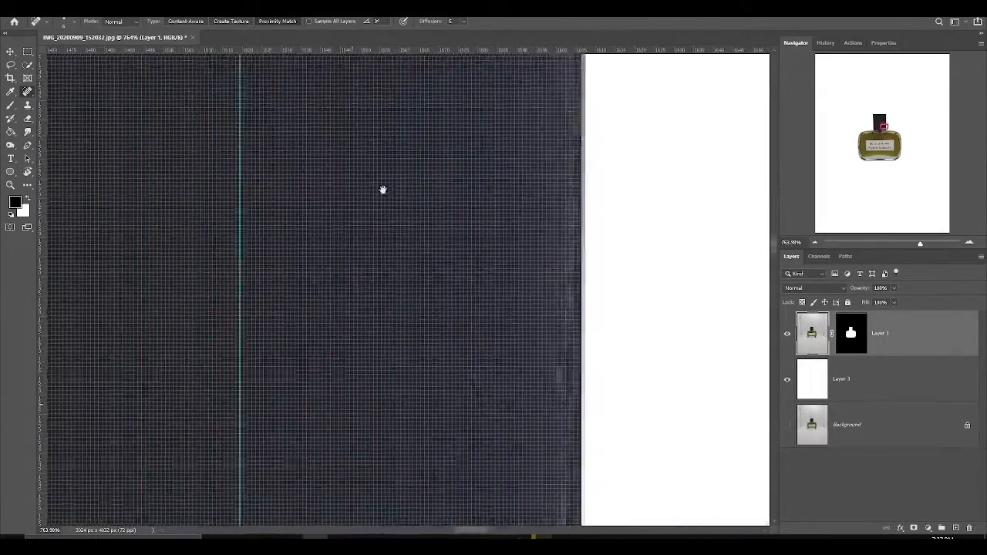
{"action": "left_click_drag", "start_coordinate": [440, 493], "coordinate": [401, 372]}
{"action": "scroll", "coordinate": [362, 332], "scroll_direction": "down", "scroll_amount": 5}
{"action": "left_click_drag", "start_coordinate": [300, 328], "coordinate": [493, 416]}
{"action": "scroll", "coordinate": [358, 144], "scroll_direction": "up", "scroll_amount": 3}
{"action": "left_click_drag", "start_coordinate": [359, 144], "coordinate": [382, 266]}
{"action": "scroll", "coordinate": [416, 263], "scroll_direction": "down", "scroll_amount": 5}
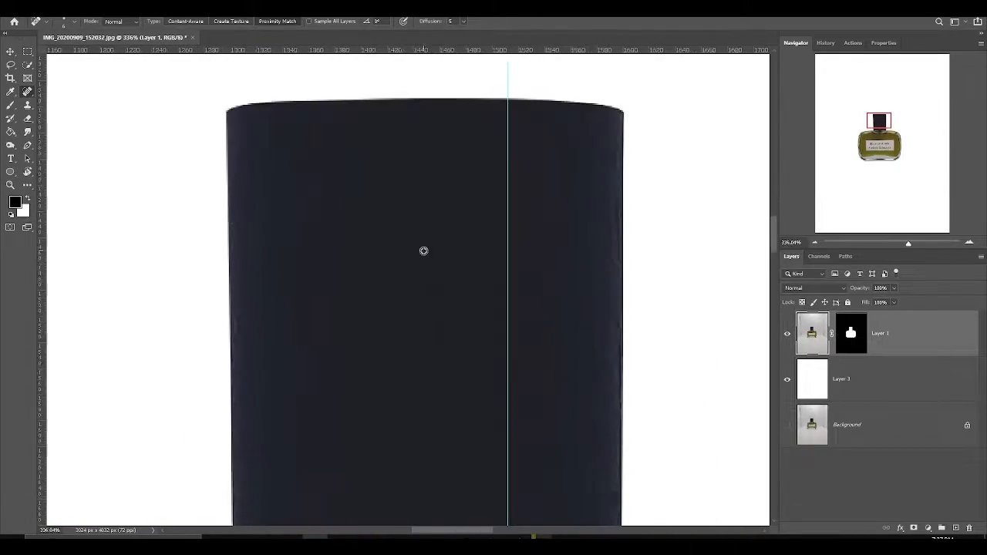
Clean up the marks along the cap's right side down to its base with the Spot Healing Brush
{"action": "scroll", "coordinate": [582, 185], "scroll_direction": "up", "scroll_amount": 3}
{"action": "left_click_drag", "start_coordinate": [582, 185], "coordinate": [589, 322]}
{"action": "left_click_drag", "start_coordinate": [586, 478], "coordinate": [527, 139]}
{"action": "scroll", "coordinate": [571, 324], "scroll_direction": "down", "scroll_amount": 4}
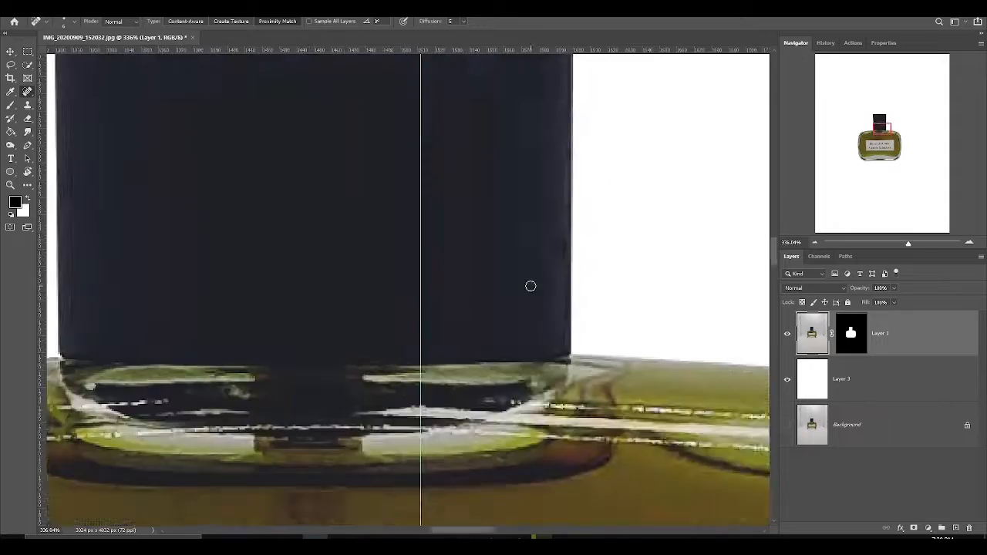
{"action": "scroll", "coordinate": [445, 278], "scroll_direction": "up", "scroll_amount": 3}
{"action": "scroll", "coordinate": [445, 278], "scroll_direction": "down", "scroll_amount": 3}
{"action": "scroll", "coordinate": [456, 331], "scroll_direction": "up", "scroll_amount": 5}
{"action": "scroll", "coordinate": [456, 331], "scroll_direction": "down", "scroll_amount": 3}
Spot-heal blemishes around the glass neck directly beneath the cap
{"action": "left_click_drag", "start_coordinate": [463, 309], "coordinate": [451, 161]}
{"action": "left_click_drag", "start_coordinate": [725, 255], "coordinate": [416, 201]}
{"action": "left_click_drag", "start_coordinate": [759, 362], "coordinate": [671, 301]}
{"action": "scroll", "coordinate": [533, 304], "scroll_direction": "down", "scroll_amount": 4}
{"action": "scroll", "coordinate": [544, 335], "scroll_direction": "up", "scroll_amount": 5}
{"action": "scroll", "coordinate": [544, 335], "scroll_direction": "down", "scroll_amount": 1}
{"action": "left_click_drag", "start_coordinate": [597, 288], "coordinate": [501, 183]}
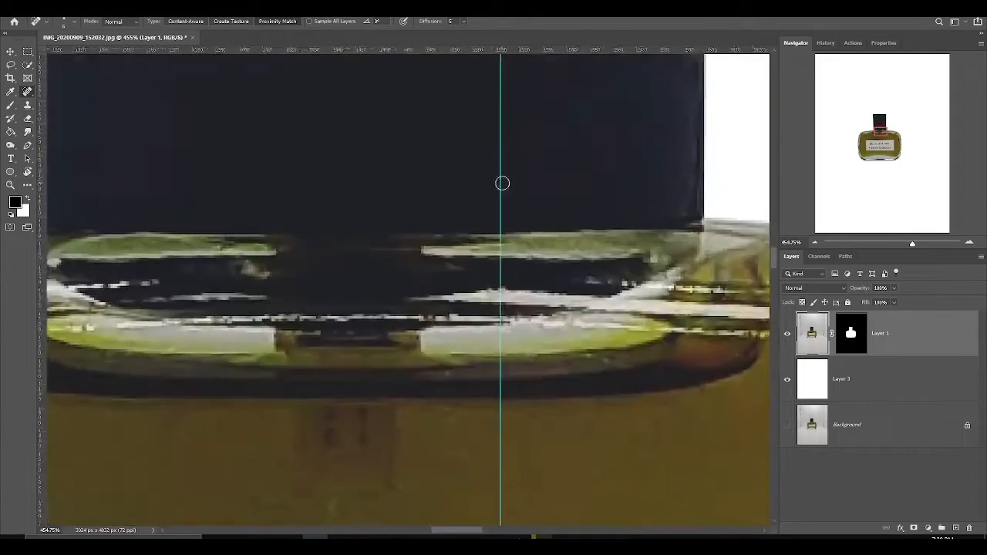
Spot-heal specks in the liquid below the neck and the upper-left shoulder
{"action": "scroll", "coordinate": [501, 183], "scroll_direction": "down", "scroll_amount": 5}
{"action": "scroll", "coordinate": [331, 259], "scroll_direction": "up", "scroll_amount": 4}
{"action": "left_click_drag", "start_coordinate": [332, 258], "coordinate": [455, 325]}
{"action": "left_click_drag", "start_coordinate": [291, 387], "coordinate": [434, 321]}
{"action": "left_click_drag", "start_coordinate": [588, 287], "coordinate": [432, 315]}
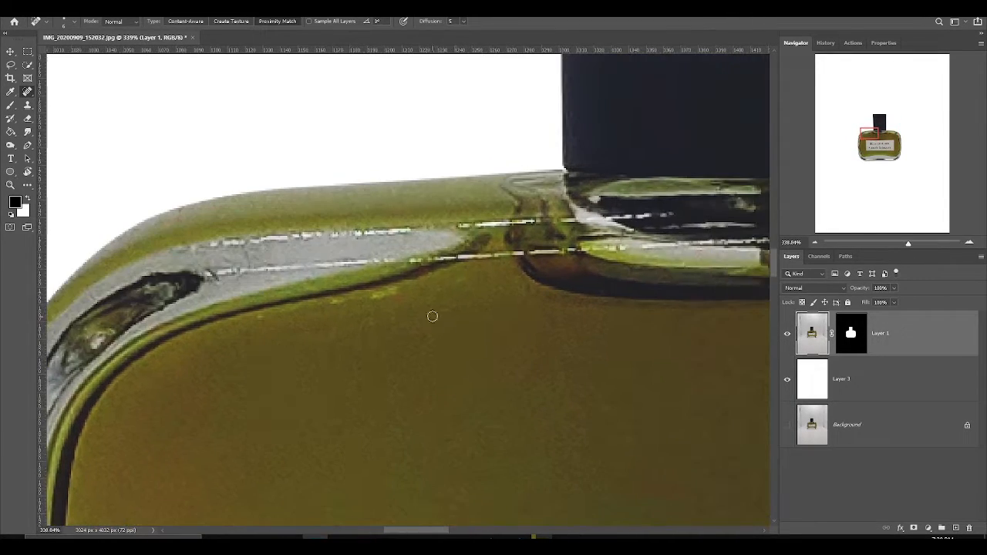
Remove specks from the liquid above and beside the label with the Spot Healing Brush
{"action": "left_click_drag", "start_coordinate": [249, 363], "coordinate": [302, 309]}
{"action": "left_click_drag", "start_coordinate": [663, 340], "coordinate": [297, 353]}
{"action": "left_click_drag", "start_coordinate": [605, 395], "coordinate": [379, 360]}
{"action": "left_click_drag", "start_coordinate": [740, 273], "coordinate": [454, 257]}
{"action": "left_click_drag", "start_coordinate": [639, 460], "coordinate": [593, 229]}
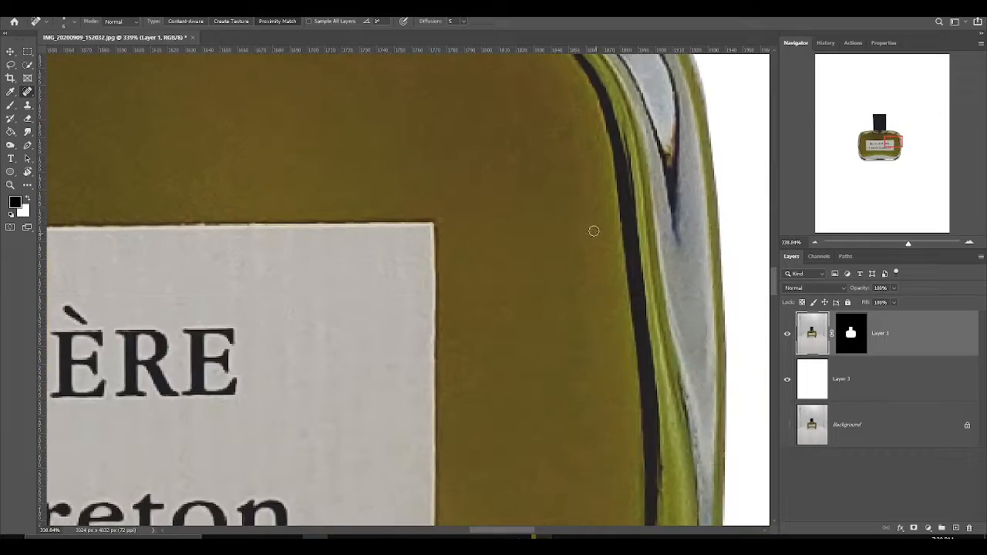
{"action": "scroll", "coordinate": [593, 229], "scroll_direction": "down", "scroll_amount": 7}
{"action": "left_click_drag", "start_coordinate": [477, 434], "coordinate": [573, 335]}
{"action": "scroll", "coordinate": [480, 209], "scroll_direction": "up", "scroll_amount": 6}
{"action": "left_click_drag", "start_coordinate": [480, 208], "coordinate": [455, 408]}
{"action": "left_click_drag", "start_coordinate": [724, 182], "coordinate": [524, 313]}
{"action": "left_click_drag", "start_coordinate": [232, 255], "coordinate": [694, 355]}
{"action": "left_click_drag", "start_coordinate": [105, 226], "coordinate": [529, 279]}
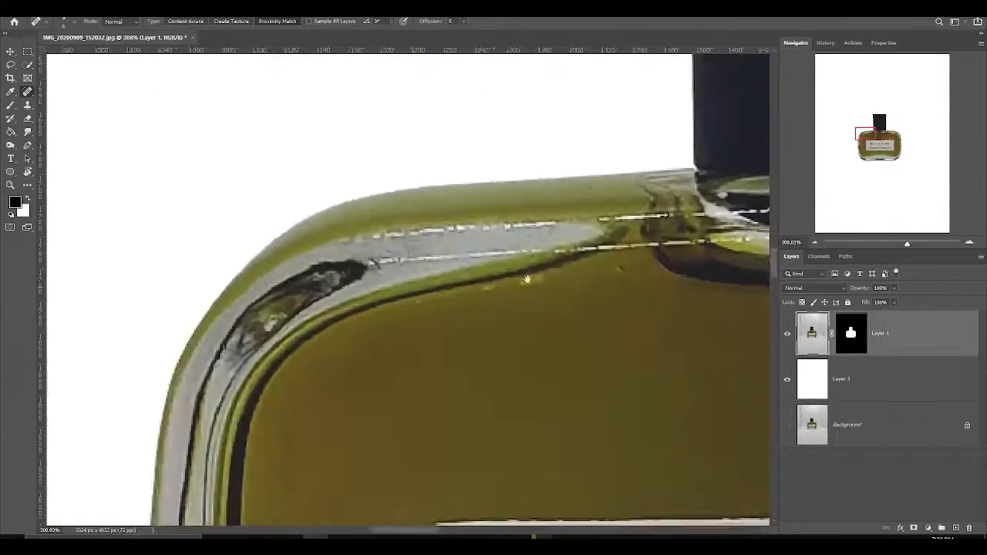
Spot-heal the blemishes in the lower liquid and the clear glass base of the bottle
{"action": "left_click_drag", "start_coordinate": [694, 478], "coordinate": [308, 92]}
{"action": "left_click_drag", "start_coordinate": [733, 501], "coordinate": [398, 228]}
{"action": "left_click_drag", "start_coordinate": [293, 370], "coordinate": [288, 375]}
{"action": "left_click_drag", "start_coordinate": [690, 278], "coordinate": [401, 331]}
{"action": "left_click_drag", "start_coordinate": [61, 350], "coordinate": [753, 338]}
{"action": "left_click_drag", "start_coordinate": [414, 415], "coordinate": [531, 334]}
{"action": "left_click_drag", "start_coordinate": [152, 260], "coordinate": [427, 333]}
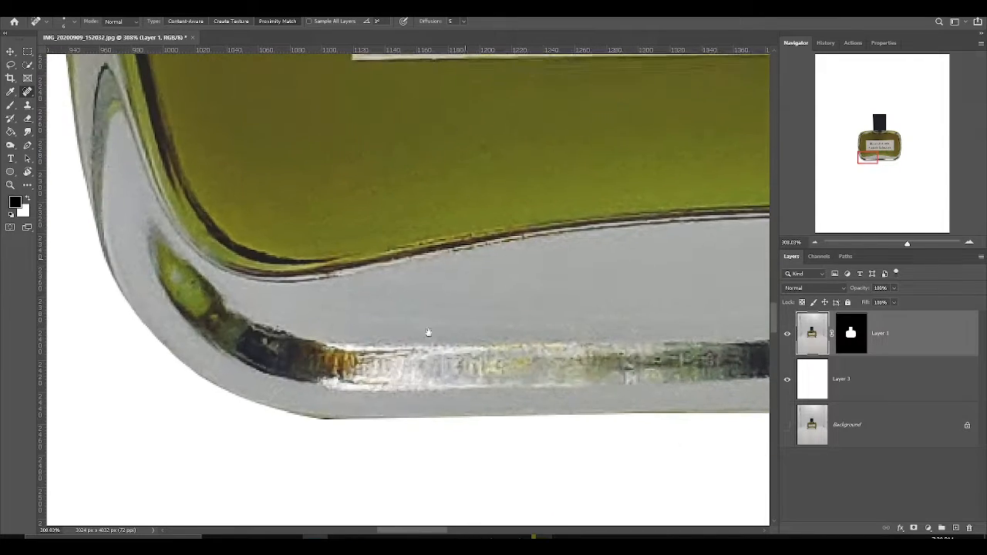
Heal the jagged white highlight dashes along the glass of the bottle's upper-left shoulder
{"action": "left_click_drag", "start_coordinate": [386, 108], "coordinate": [420, 494]}
{"action": "left_click_drag", "start_coordinate": [255, 85], "coordinate": [303, 359]}
{"action": "left_click_drag", "start_coordinate": [725, 309], "coordinate": [285, 363]}
{"action": "left_click_drag", "start_coordinate": [740, 309], "coordinate": [377, 356]}
{"action": "left_click_drag", "start_coordinate": [178, 343], "coordinate": [694, 356]}
{"action": "scroll", "coordinate": [693, 356], "scroll_direction": "down", "scroll_amount": 3}
{"action": "scroll", "coordinate": [215, 336], "scroll_direction": "up", "scroll_amount": 6}
{"action": "left_click_drag", "start_coordinate": [234, 280], "coordinate": [278, 278]}
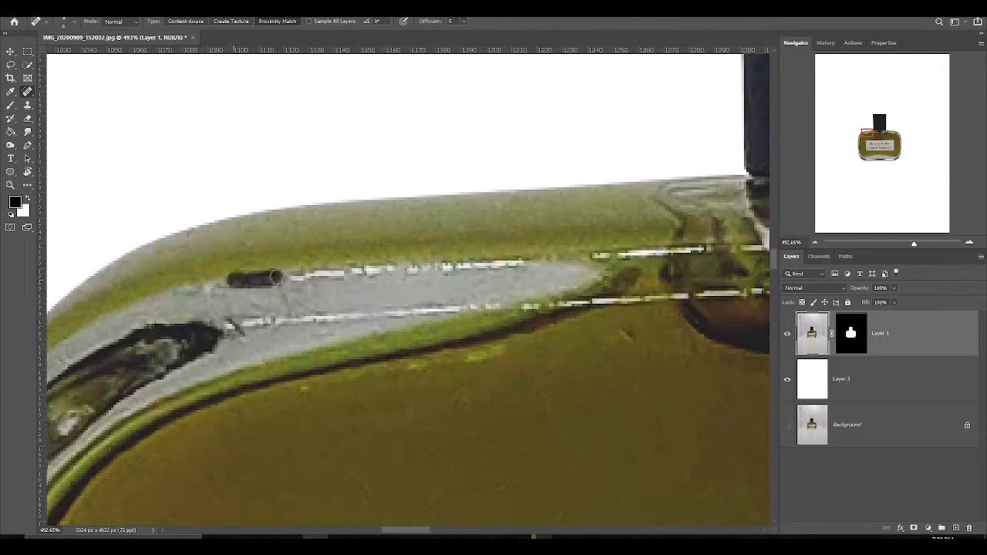
{"action": "left_click_drag", "start_coordinate": [378, 288], "coordinate": [474, 277]}
{"action": "left_click_drag", "start_coordinate": [181, 336], "coordinate": [293, 320]}
{"action": "left_click_drag", "start_coordinate": [287, 320], "coordinate": [302, 320]}
Clone dark tones over the thin white streaks in the black recess beneath the cap, from its left corner to the centre
{"action": "scroll", "coordinate": [417, 313], "scroll_direction": "down", "scroll_amount": 10}
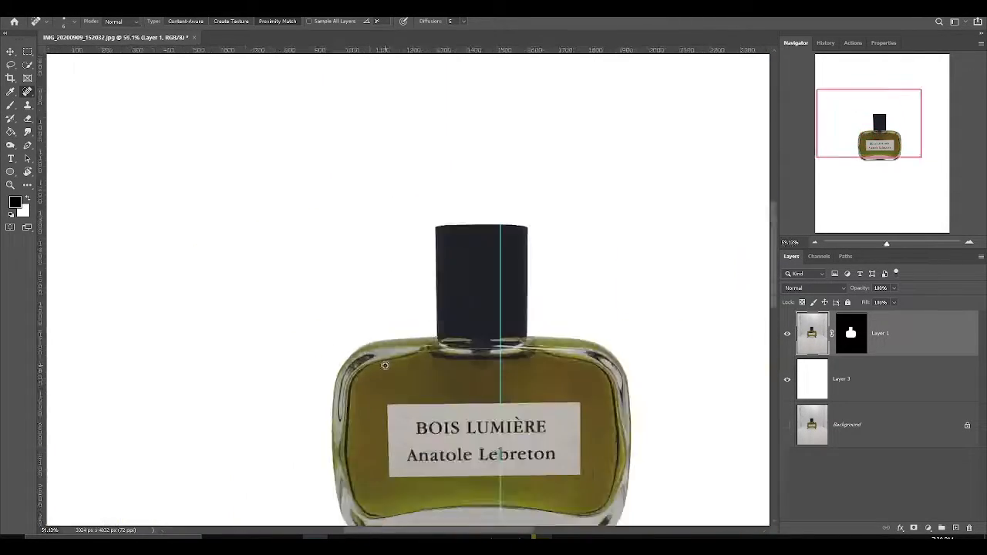
{"action": "scroll", "coordinate": [428, 246], "scroll_direction": "up", "scroll_amount": 12}
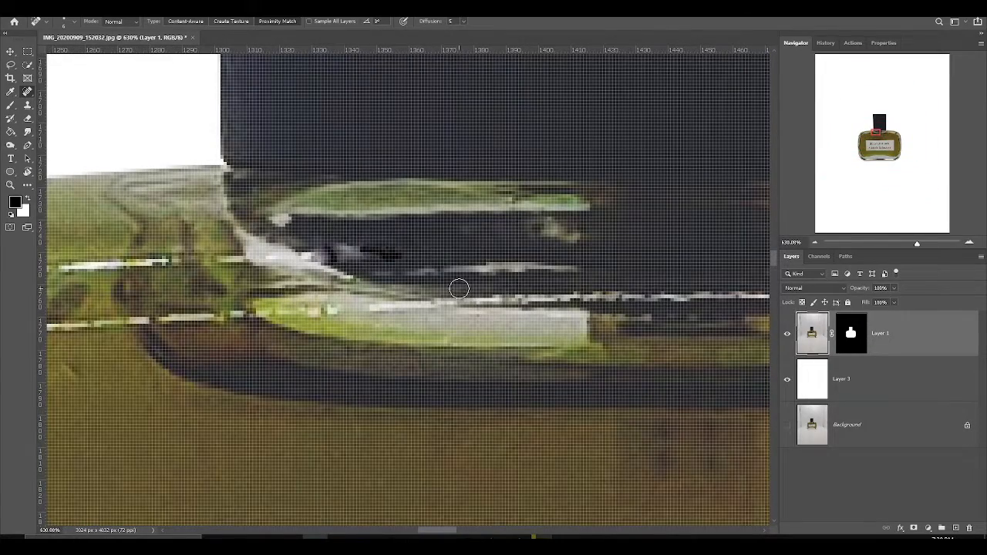
{"action": "left_click_drag", "start_coordinate": [458, 289], "coordinate": [370, 312]}
{"action": "left_click_drag", "start_coordinate": [492, 290], "coordinate": [359, 293]}
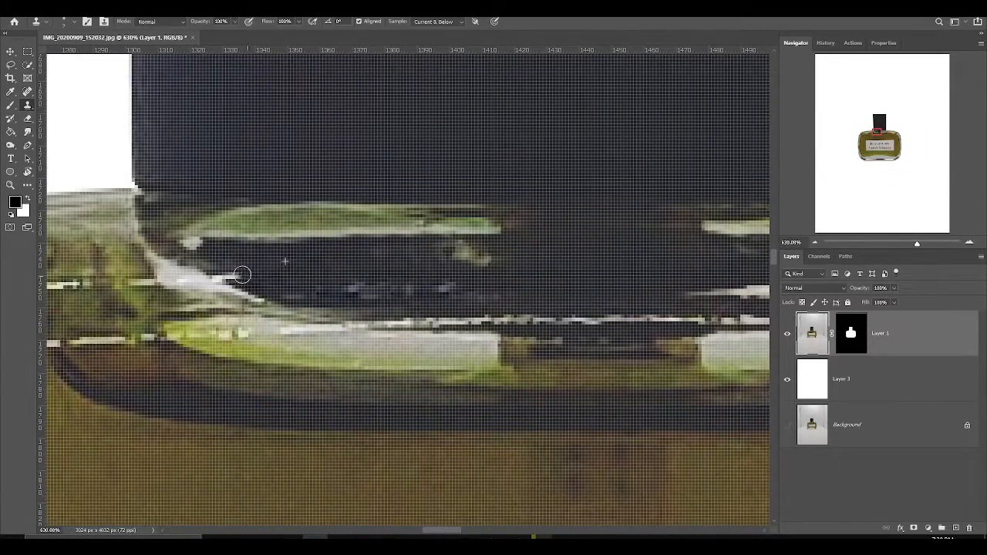
{"action": "left_click_drag", "start_coordinate": [472, 293], "coordinate": [281, 286]}
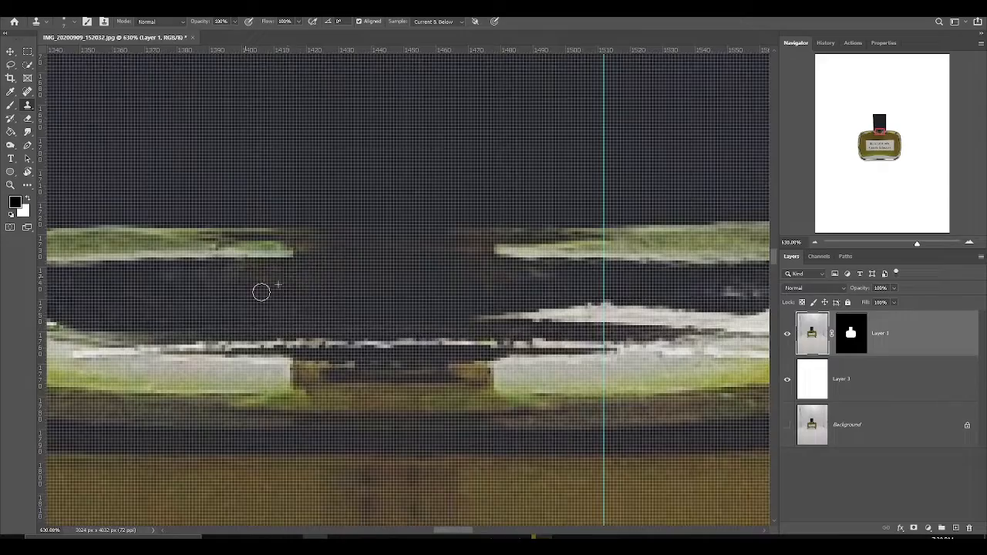
{"action": "left_click_drag", "start_coordinate": [667, 272], "coordinate": [363, 295]}
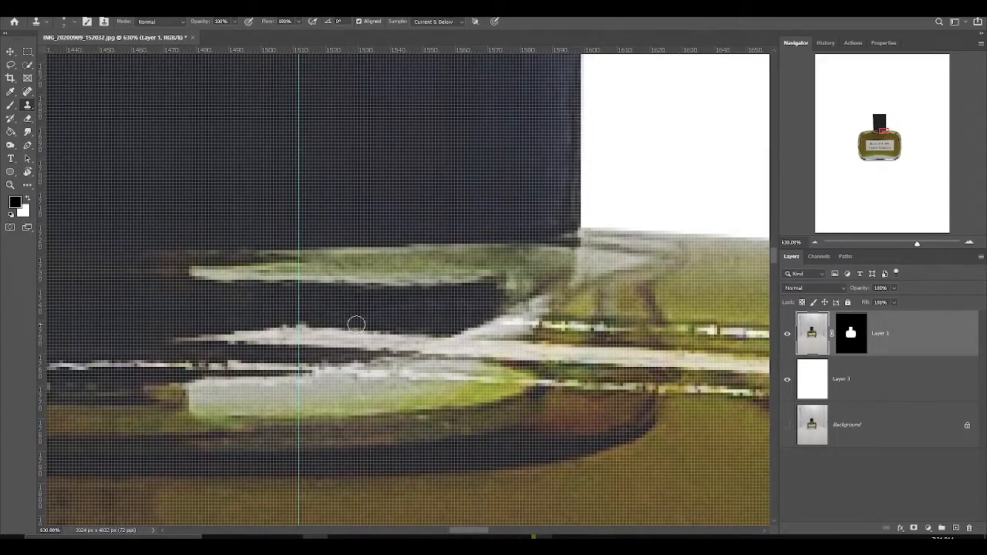
Clone out the white dashes along both edges of the grey reflection on the bottle's left shoulder
{"action": "scroll", "coordinate": [351, 328], "scroll_direction": "down", "scroll_amount": 10}
{"action": "left_click_drag", "start_coordinate": [671, 467], "coordinate": [500, 334]}
{"action": "left_click_drag", "start_coordinate": [231, 301], "coordinate": [586, 331]}
{"action": "scroll", "coordinate": [410, 319], "scroll_direction": "up", "scroll_amount": 10}
{"action": "left_click_drag", "start_coordinate": [293, 319], "coordinate": [551, 291]}
{"action": "left_click_drag", "start_coordinate": [413, 306], "coordinate": [545, 273]}
{"action": "left_click_drag", "start_coordinate": [601, 193], "coordinate": [347, 346]}
{"action": "scroll", "coordinate": [347, 346], "scroll_direction": "down", "scroll_amount": 8}
{"action": "scroll", "coordinate": [332, 312], "scroll_direction": "up", "scroll_amount": 9}
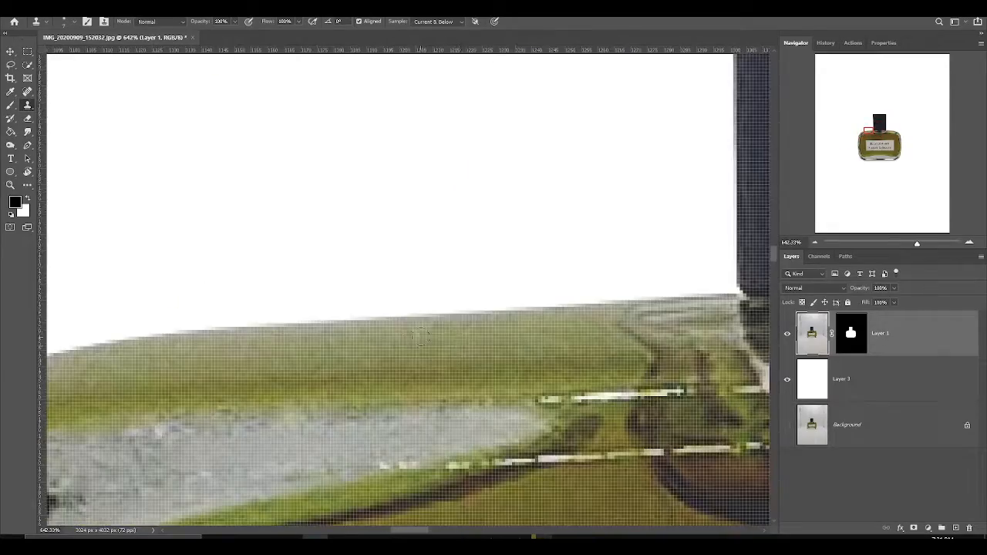
{"action": "left_click_drag", "start_coordinate": [252, 372], "coordinate": [270, 226]}
{"action": "scroll", "coordinate": [383, 301], "scroll_direction": "up", "scroll_amount": 5}
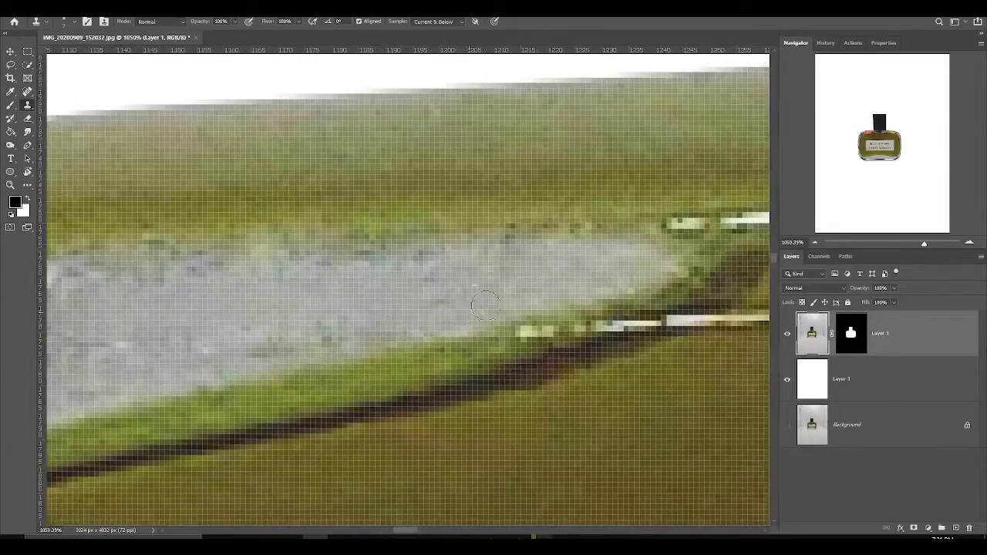
Clone out the lower white dashes between the tip of the left shoulder's grey reflection and the brown neck base
{"action": "left_click_drag", "start_coordinate": [486, 306], "coordinate": [458, 237]}
{"action": "left_click", "coordinate": [479, 269], "text": "alt"}
{"action": "left_click", "coordinate": [499, 263]}
{"action": "left_click_drag", "start_coordinate": [731, 293], "coordinate": [422, 325]}
{"action": "scroll", "coordinate": [422, 325], "scroll_direction": "down", "scroll_amount": 1}
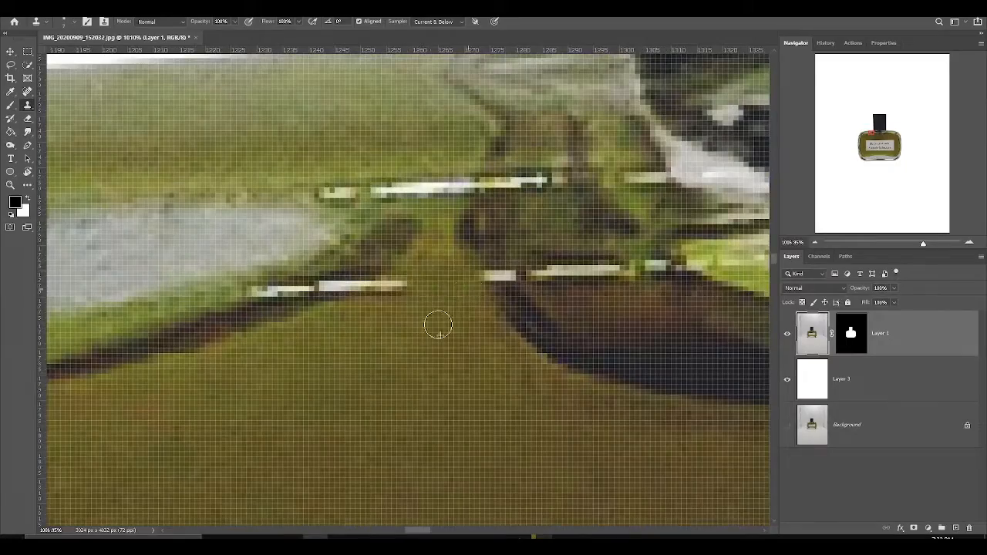
{"action": "mouse_move", "coordinate": [551, 296]}
{"action": "left_mouse_down"}
{"action": "mouse_move", "coordinate": [388, 348]}
{"action": "mouse_move", "coordinate": [411, 313]}
{"action": "left_mouse_up"}
{"action": "scroll", "coordinate": [388, 347], "scroll_direction": "up", "scroll_amount": 2}
{"action": "left_click", "coordinate": [378, 346], "text": "alt"}
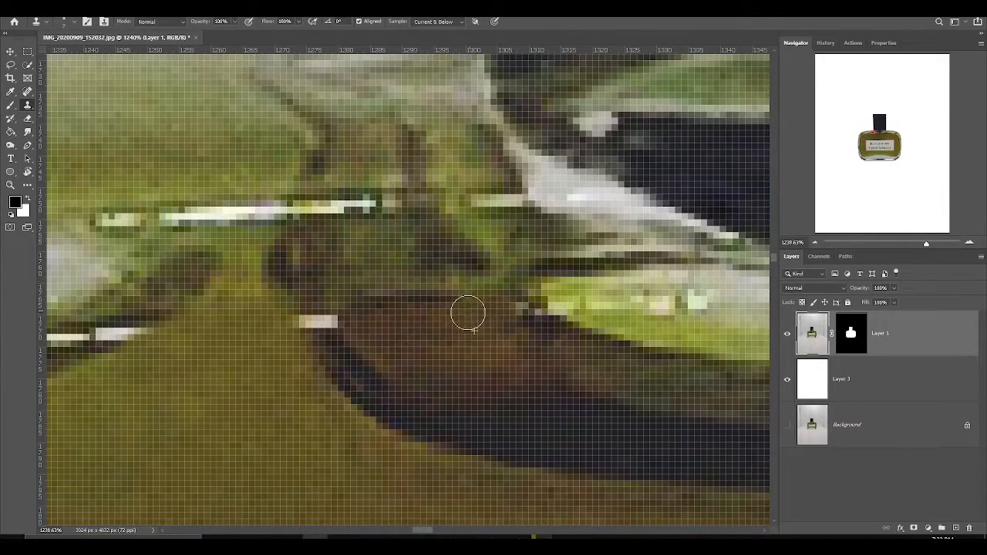
Enlarge the Clone Stamp brush and clone out the upper white dashes across the glass beside the neck's left corner
{"action": "left_click_drag", "start_coordinate": [102, 202], "coordinate": [289, 287]}
{"action": "key", "text": "bracketright"}
{"action": "key", "text": "bracketright"}
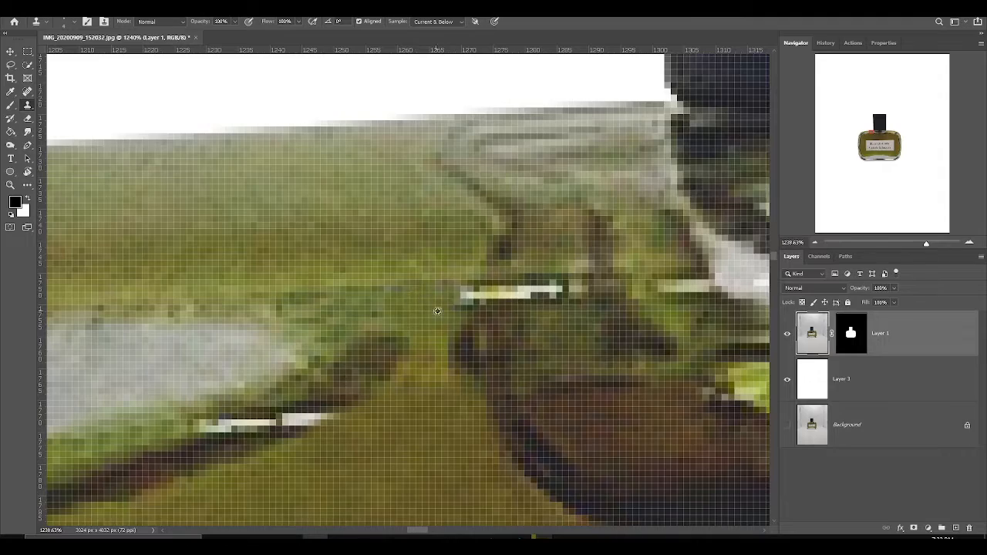
{"action": "left_click_drag", "start_coordinate": [551, 285], "coordinate": [578, 285]}
{"action": "left_click_drag", "start_coordinate": [659, 287], "coordinate": [515, 304]}
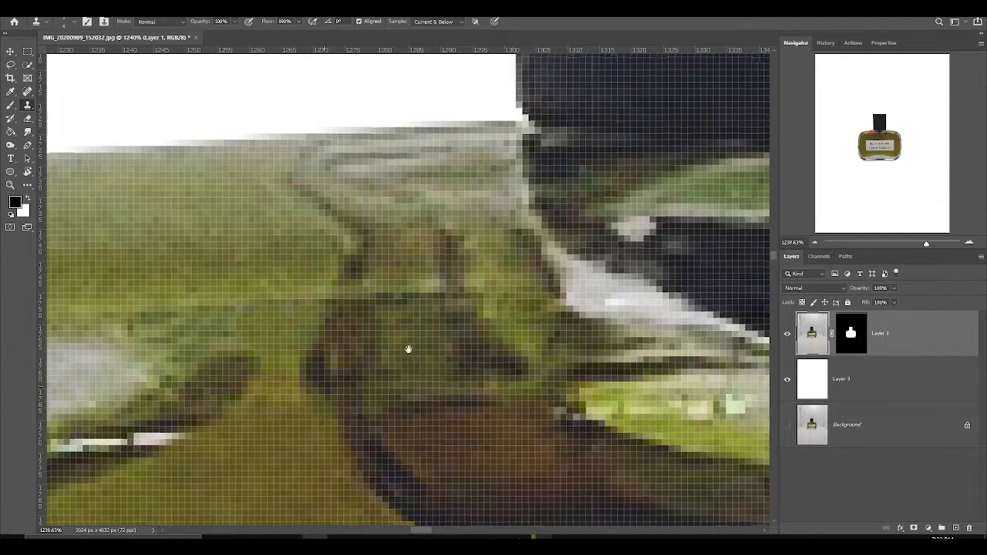
Clone away the white dashes on the dark liquid edge below the tip of the left shoulder's reflection
{"action": "left_click_drag", "start_coordinate": [407, 347], "coordinate": [731, 203]}
{"action": "scroll", "coordinate": [731, 202], "scroll_direction": "up", "scroll_amount": 1}
{"action": "left_click", "coordinate": [370, 315], "text": "alt"}
{"action": "left_click_drag", "start_coordinate": [413, 298], "coordinate": [436, 296]}
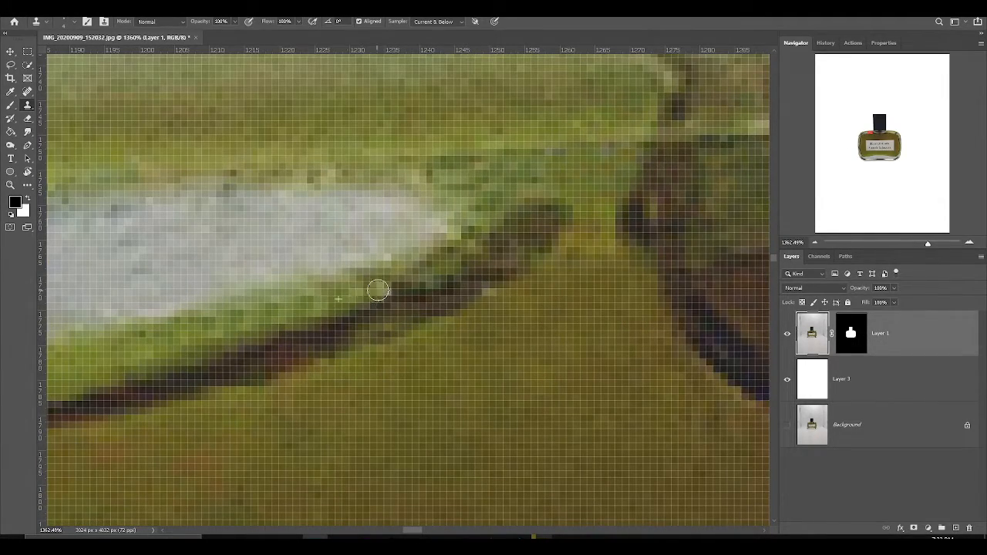
Smooth the left shoulder's grey reflection with the Clone Stamp, cleaning its rough upper edge and the specks beside the dark patch
{"action": "scroll", "coordinate": [487, 283], "scroll_direction": "down", "scroll_amount": 3}
{"action": "scroll", "coordinate": [487, 284], "scroll_direction": "up", "scroll_amount": 3}
{"action": "scroll", "coordinate": [503, 336], "scroll_direction": "down", "scroll_amount": 4}
{"action": "scroll", "coordinate": [386, 322], "scroll_direction": "up", "scroll_amount": 3}
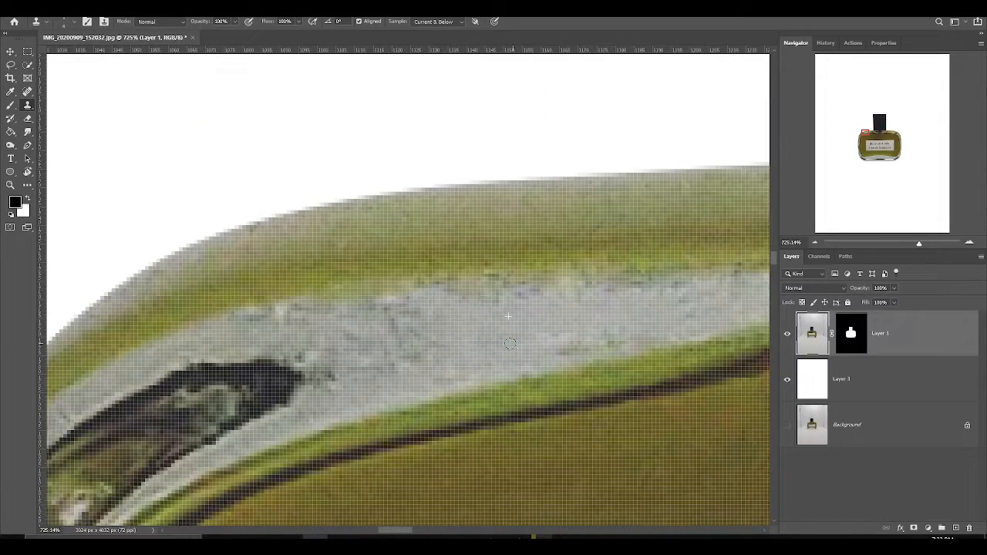
{"action": "left_click_drag", "start_coordinate": [621, 347], "coordinate": [505, 350]}
{"action": "left_click_drag", "start_coordinate": [252, 362], "coordinate": [420, 292]}
{"action": "left_click", "coordinate": [373, 347], "text": "alt"}
{"action": "left_click_drag", "start_coordinate": [387, 310], "coordinate": [368, 306]}
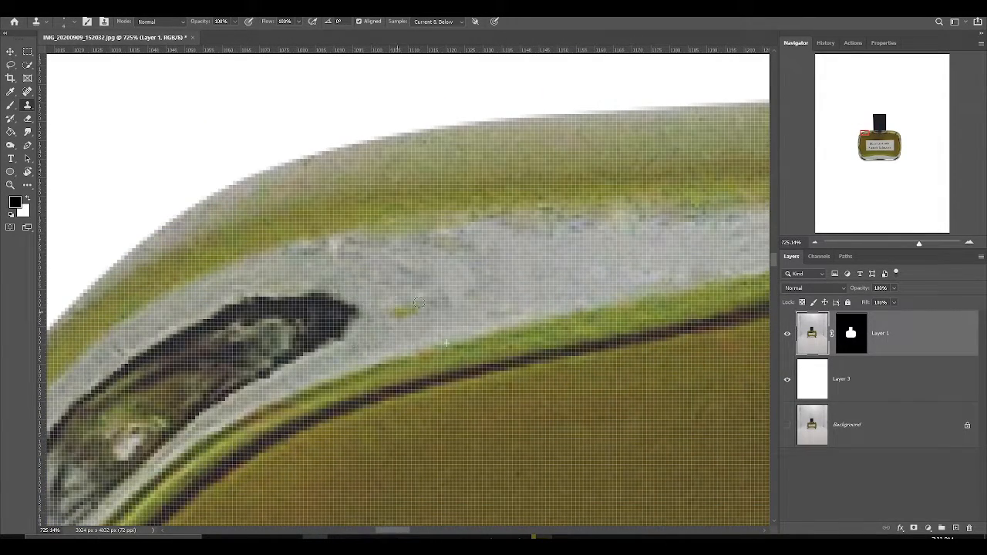
{"action": "scroll", "coordinate": [417, 303], "scroll_direction": "down", "scroll_amount": 3}
{"action": "scroll", "coordinate": [429, 285], "scroll_direction": "up", "scroll_amount": 3}
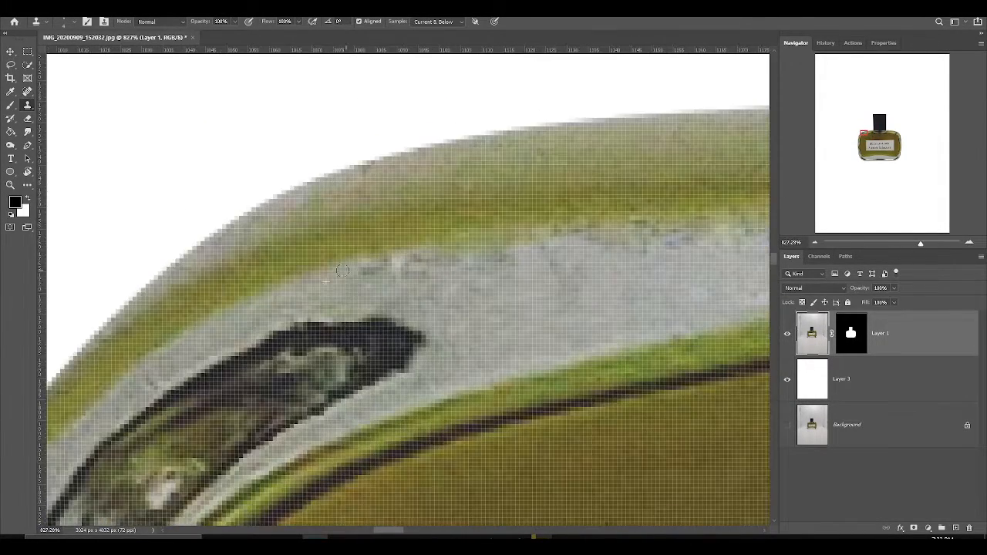
{"action": "scroll", "coordinate": [428, 357], "scroll_direction": "down", "scroll_amount": 4}
{"action": "scroll", "coordinate": [260, 324], "scroll_direction": "up", "scroll_amount": 5}
{"action": "left_click_drag", "start_coordinate": [226, 331], "coordinate": [320, 329]}
{"action": "left_click_drag", "start_coordinate": [694, 340], "coordinate": [379, 372]}
{"action": "scroll", "coordinate": [413, 361], "scroll_direction": "up", "scroll_amount": 1}
{"action": "left_click_drag", "start_coordinate": [474, 375], "coordinate": [250, 359]}
Clone out the jagged white line running across the neck base just above the two pale reflections
{"action": "scroll", "coordinate": [250, 356], "scroll_direction": "down", "scroll_amount": 5}
{"action": "scroll", "coordinate": [309, 356], "scroll_direction": "up", "scroll_amount": 4}
{"action": "scroll", "coordinate": [293, 358], "scroll_direction": "down", "scroll_amount": 4}
{"action": "scroll", "coordinate": [260, 361], "scroll_direction": "up", "scroll_amount": 6}
{"action": "scroll", "coordinate": [260, 360], "scroll_direction": "down", "scroll_amount": 5}
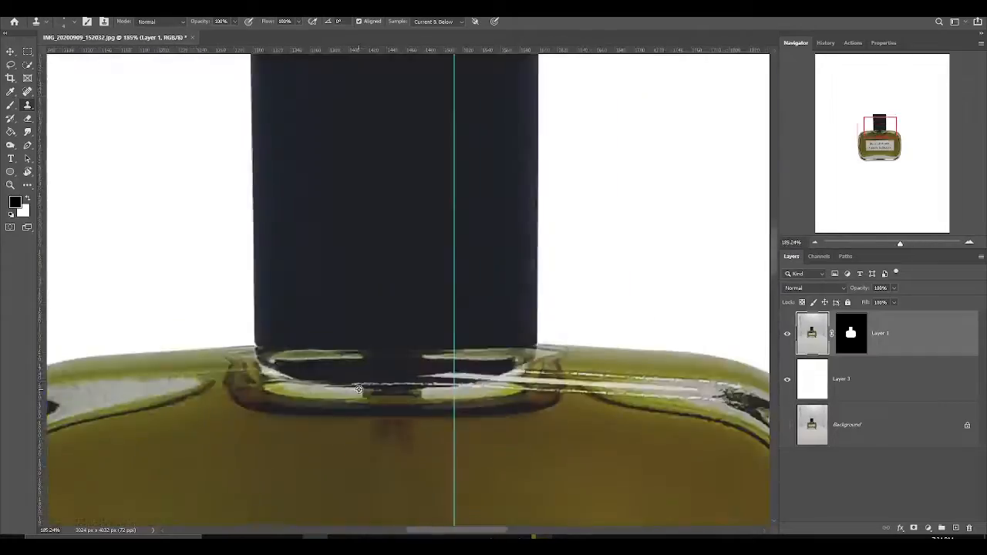
{"action": "scroll", "coordinate": [368, 365], "scroll_direction": "up", "scroll_amount": 5}
{"action": "scroll", "coordinate": [338, 378], "scroll_direction": "down", "scroll_amount": 1}
{"action": "scroll", "coordinate": [436, 380], "scroll_direction": "right", "scroll_amount": 3}
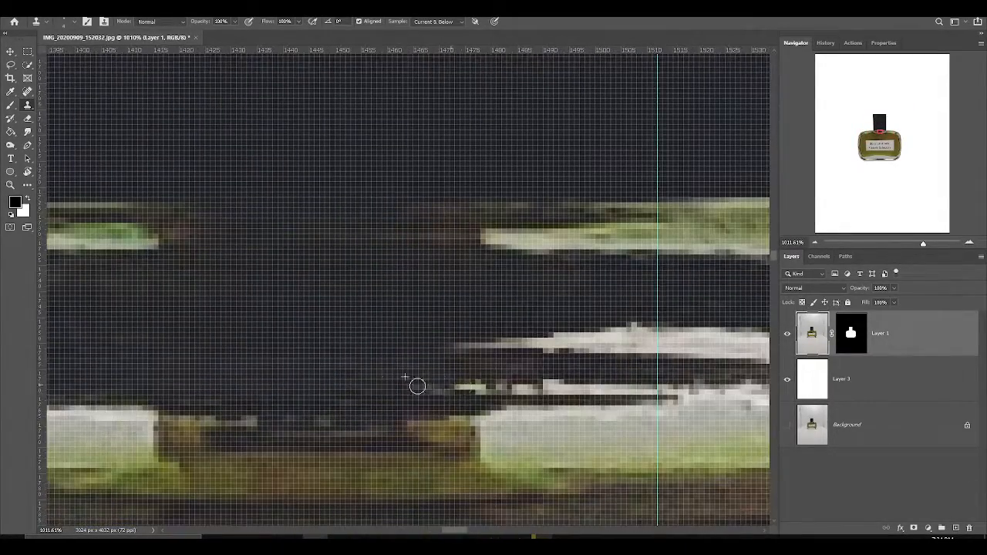
{"action": "scroll", "coordinate": [541, 387], "scroll_direction": "right", "scroll_amount": 5}
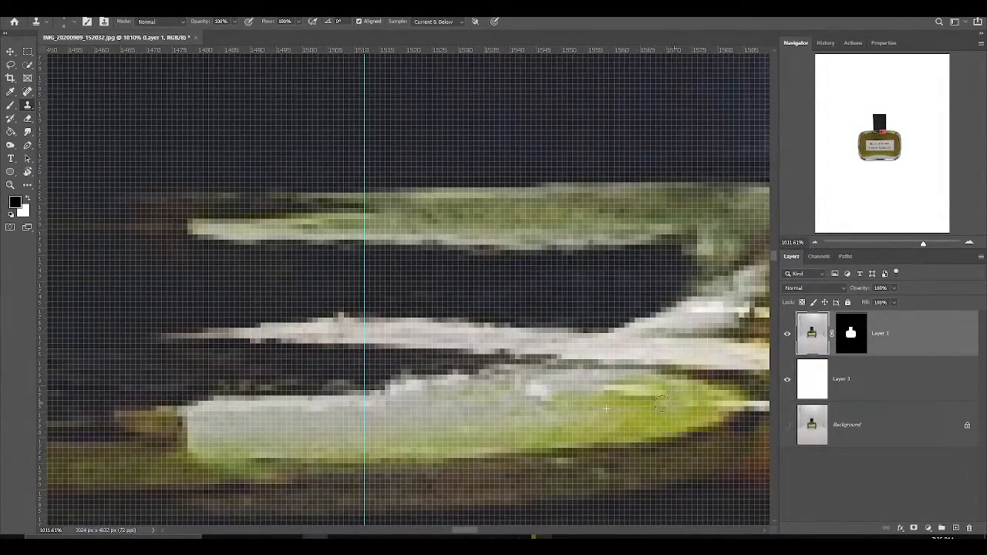
Clone dark tones over the long white streak in the right half of the black recess beneath the cap
{"action": "scroll", "coordinate": [567, 424], "scroll_direction": "down", "scroll_amount": 10}
{"action": "scroll", "coordinate": [599, 467], "scroll_direction": "up", "scroll_amount": 4}
{"action": "scroll", "coordinate": [515, 376], "scroll_direction": "down", "scroll_amount": 2}
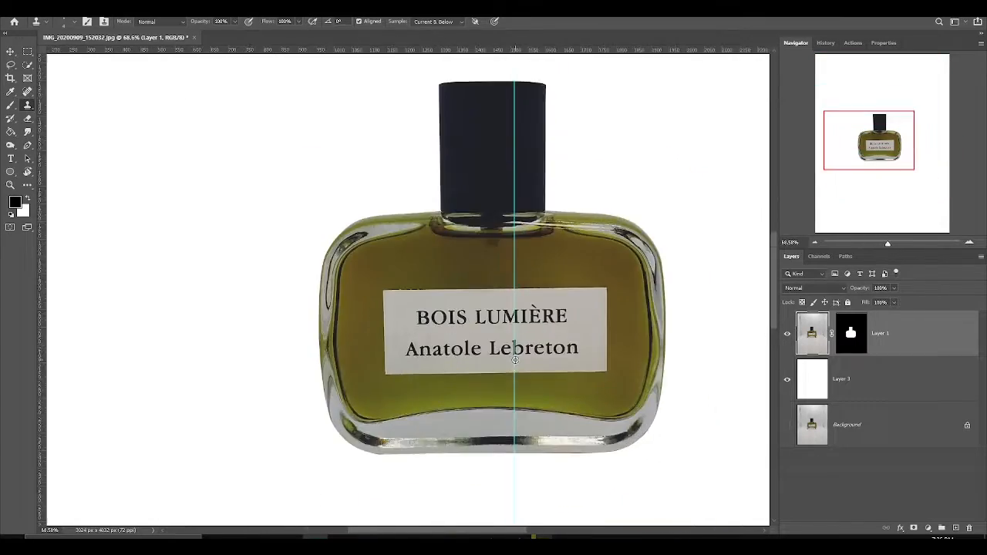
{"action": "scroll", "coordinate": [593, 254], "scroll_direction": "up", "scroll_amount": 4}
{"action": "scroll", "coordinate": [325, 301], "scroll_direction": "down", "scroll_amount": 3}
{"action": "scroll", "coordinate": [325, 301], "scroll_direction": "up", "scroll_amount": 8}
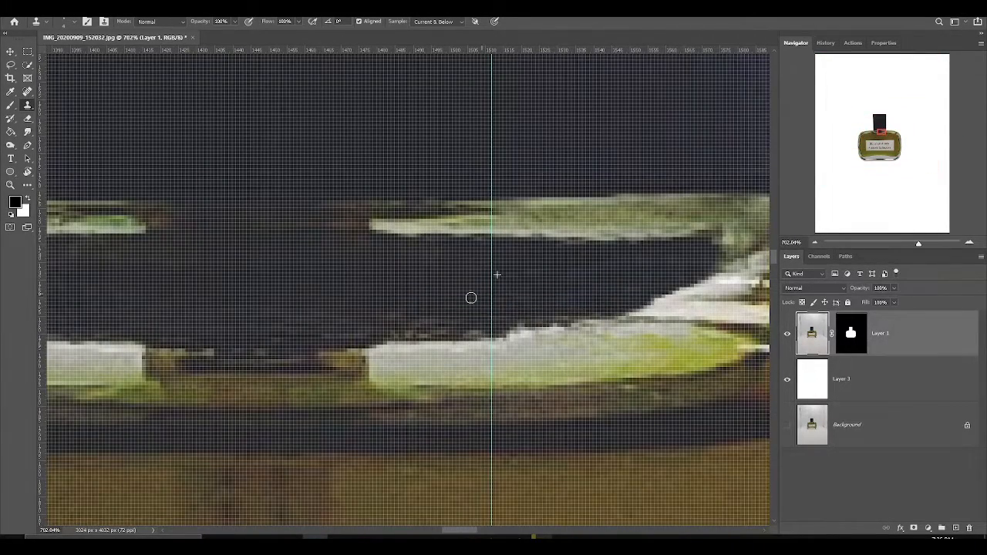
{"action": "scroll", "coordinate": [470, 297], "scroll_direction": "down", "scroll_amount": 4}
{"action": "left_click_drag", "start_coordinate": [470, 298], "coordinate": [222, 299]}
Clone out the upper and lower white dashes crossing the glass and brown base at the neck's right corner
{"action": "scroll", "coordinate": [430, 280], "scroll_direction": "up", "scroll_amount": 6}
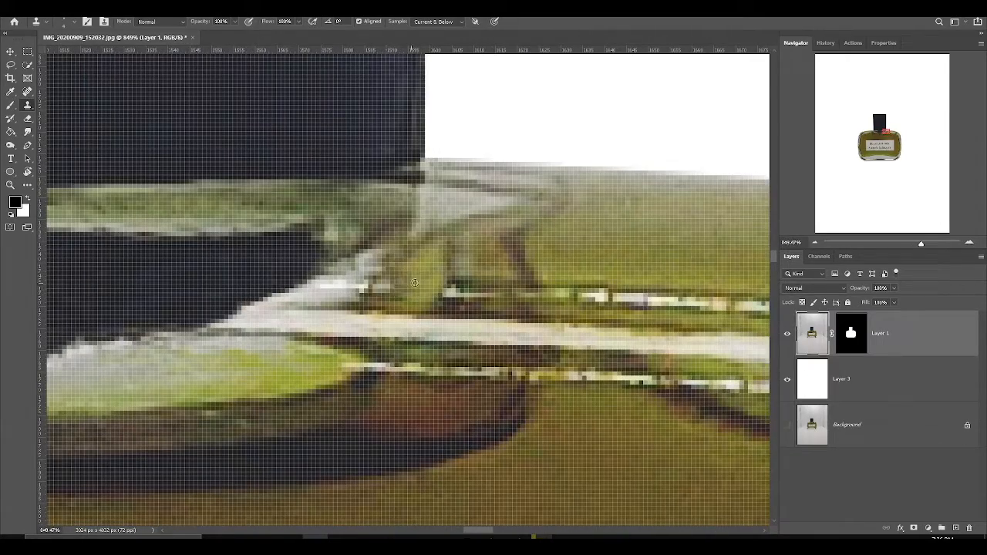
{"action": "scroll", "coordinate": [417, 297], "scroll_direction": "up", "scroll_amount": 2}
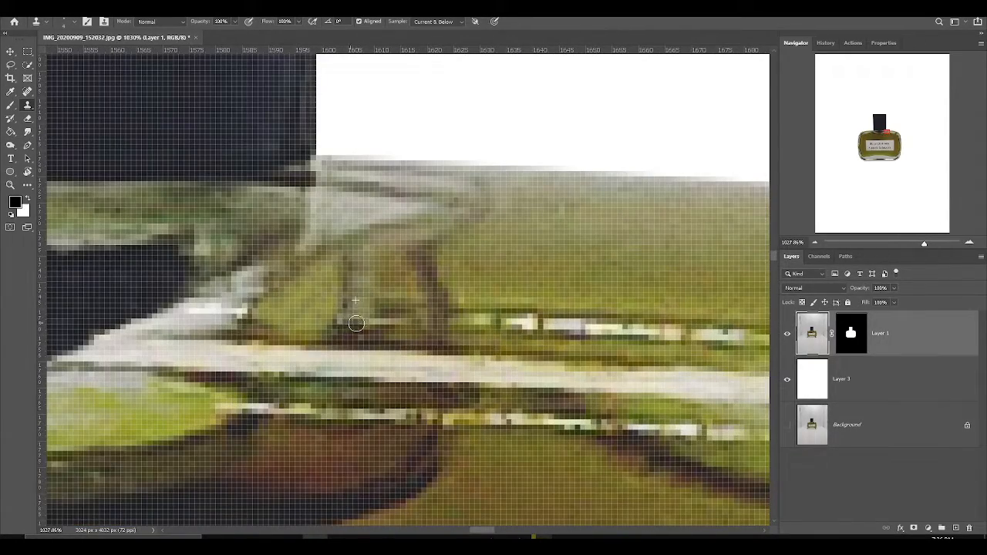
{"action": "scroll", "coordinate": [510, 318], "scroll_direction": "down", "scroll_amount": 5}
{"action": "scroll", "coordinate": [400, 334], "scroll_direction": "up", "scroll_amount": 6}
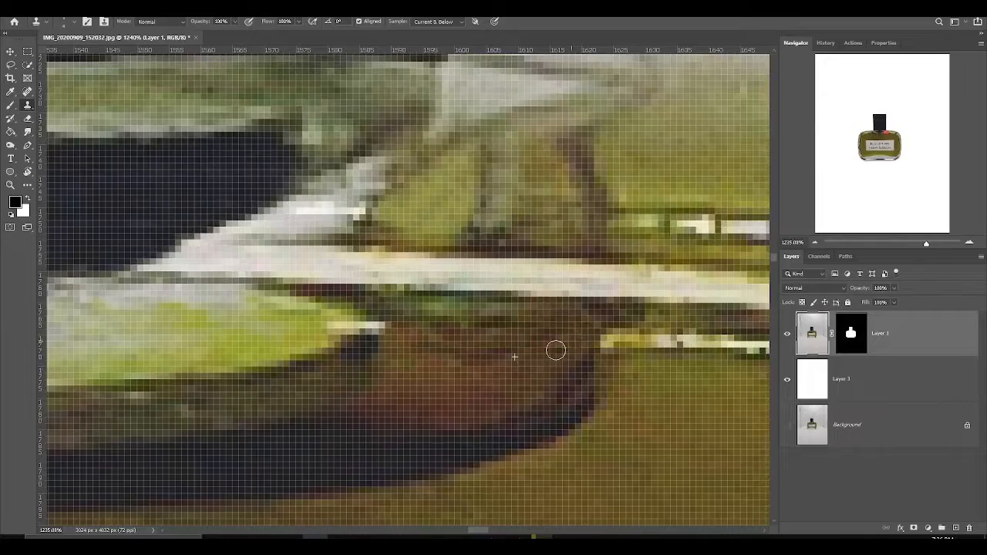
Clone out the upper white dashes and the central white streak within the grey reflection on the right shoulder
{"action": "scroll", "coordinate": [556, 351], "scroll_direction": "down", "scroll_amount": 10}
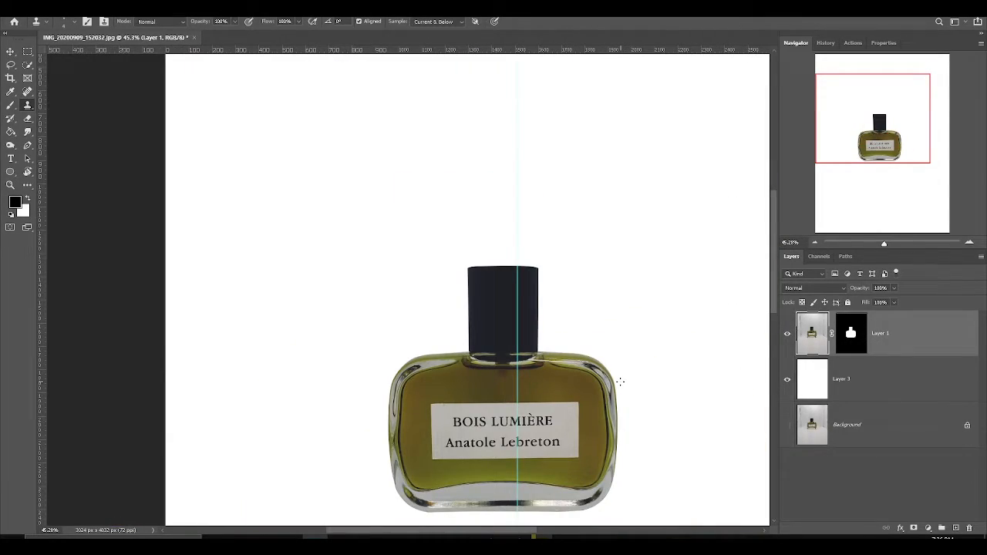
{"action": "scroll", "coordinate": [540, 363], "scroll_direction": "up", "scroll_amount": 10}
{"action": "scroll", "coordinate": [435, 295], "scroll_direction": "down", "scroll_amount": 3}
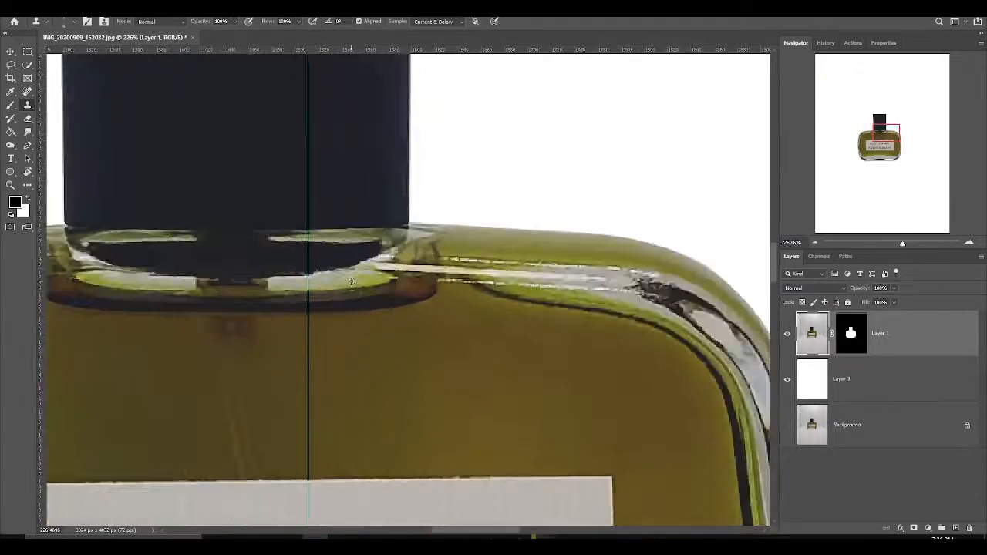
{"action": "scroll", "coordinate": [435, 295], "scroll_direction": "up", "scroll_amount": 3}
{"action": "left_click_drag", "start_coordinate": [672, 204], "coordinate": [228, 280]}
{"action": "left_click_drag", "start_coordinate": [228, 279], "coordinate": [247, 279]}
{"action": "scroll", "coordinate": [420, 295], "scroll_direction": "down", "scroll_amount": 5}
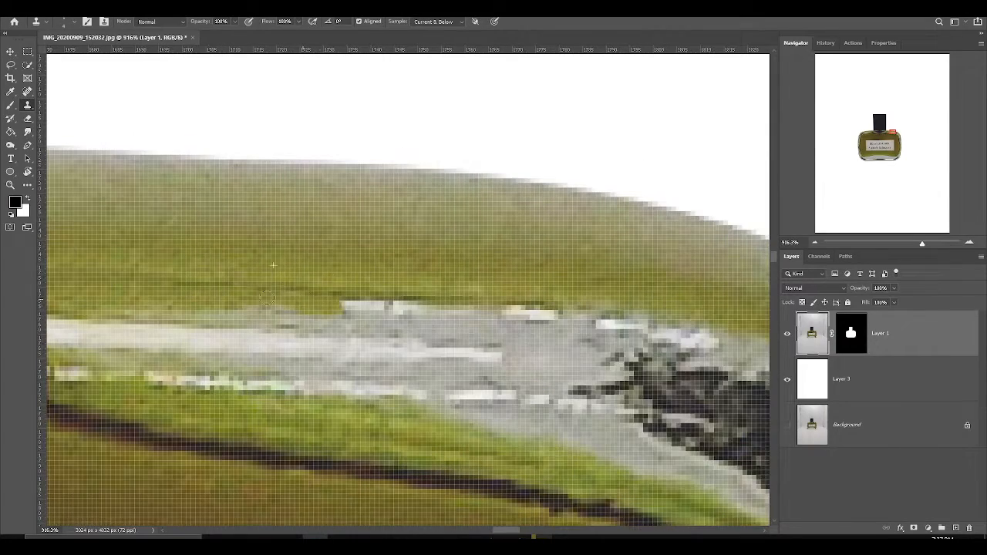
{"action": "scroll", "coordinate": [504, 315], "scroll_direction": "up", "scroll_amount": 7}
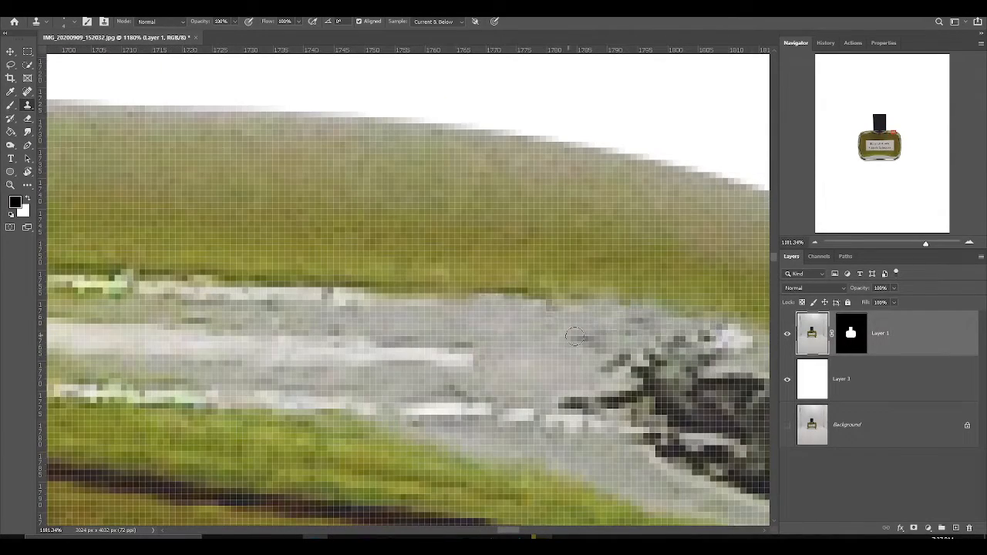
{"action": "scroll", "coordinate": [216, 351], "scroll_direction": "down", "scroll_amount": 6}
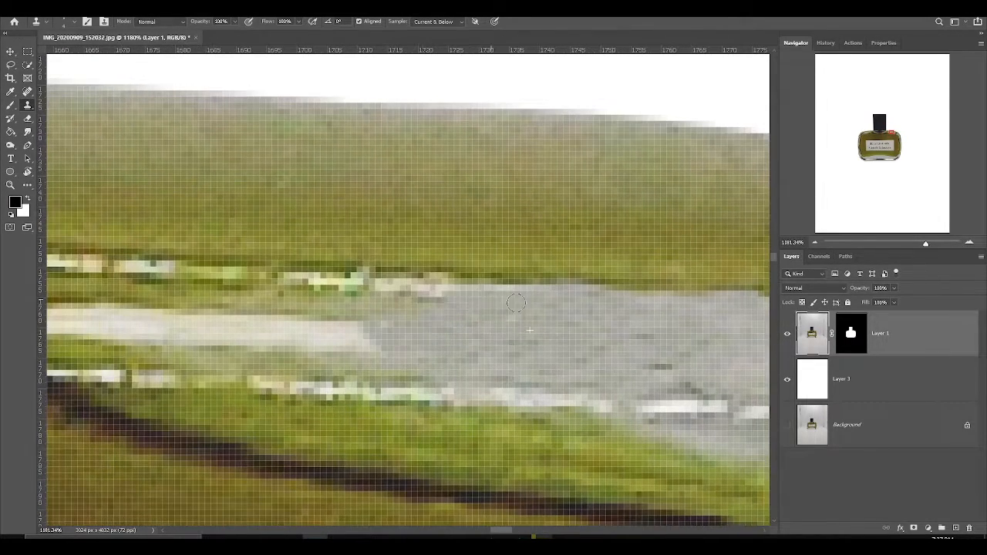
Clone green glass over the upper white dashes between the neck's right corner and the right shoulder's grey reflection
{"action": "scroll", "coordinate": [359, 321], "scroll_direction": "up", "scroll_amount": 4}
{"action": "scroll", "coordinate": [359, 320], "scroll_direction": "down", "scroll_amount": 5}
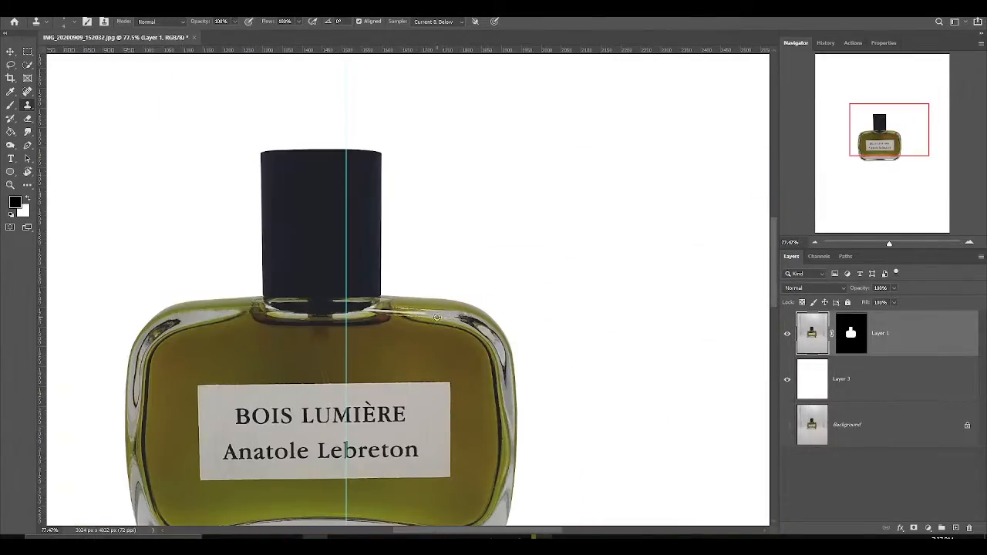
{"action": "scroll", "coordinate": [282, 253], "scroll_direction": "up", "scroll_amount": 6}
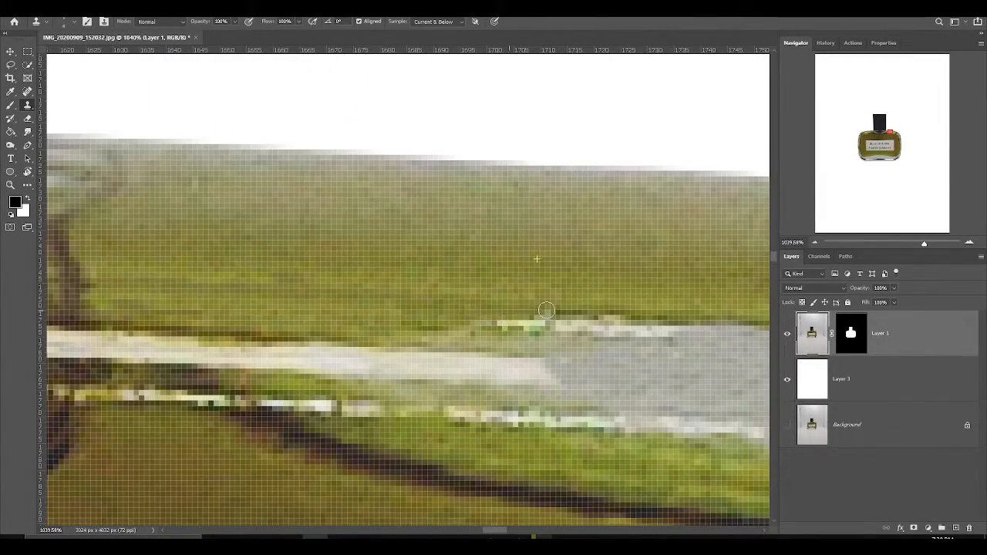
Clone out the lower white dashes along the right shoulder, from the neck base to the grey reflection's lower edge
{"action": "left_click_drag", "start_coordinate": [131, 432], "coordinate": [351, 276]}
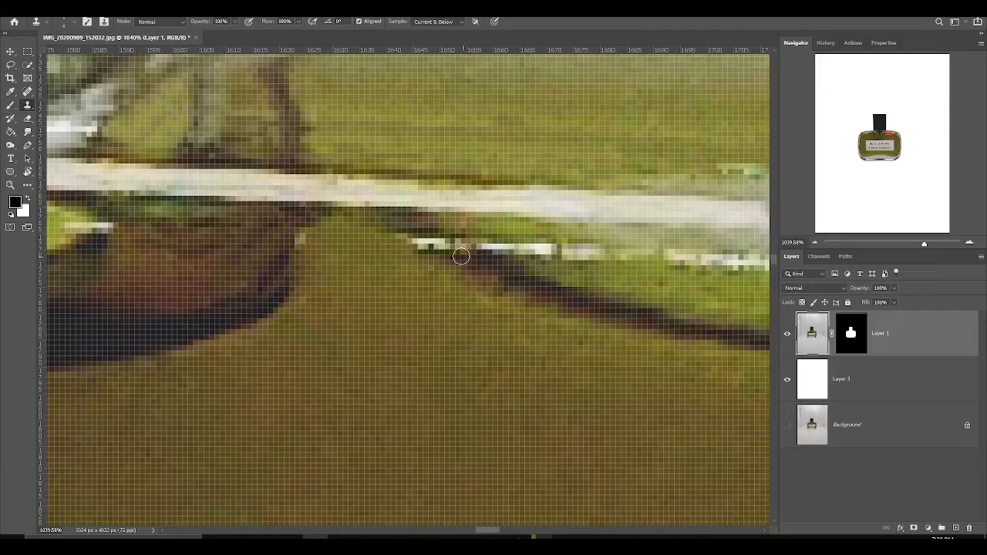
{"action": "mouse_move", "coordinate": [461, 256]}
{"action": "left_mouse_down"}
{"action": "mouse_move", "coordinate": [467, 286]}
{"action": "mouse_move", "coordinate": [251, 290]}
{"action": "left_mouse_up"}
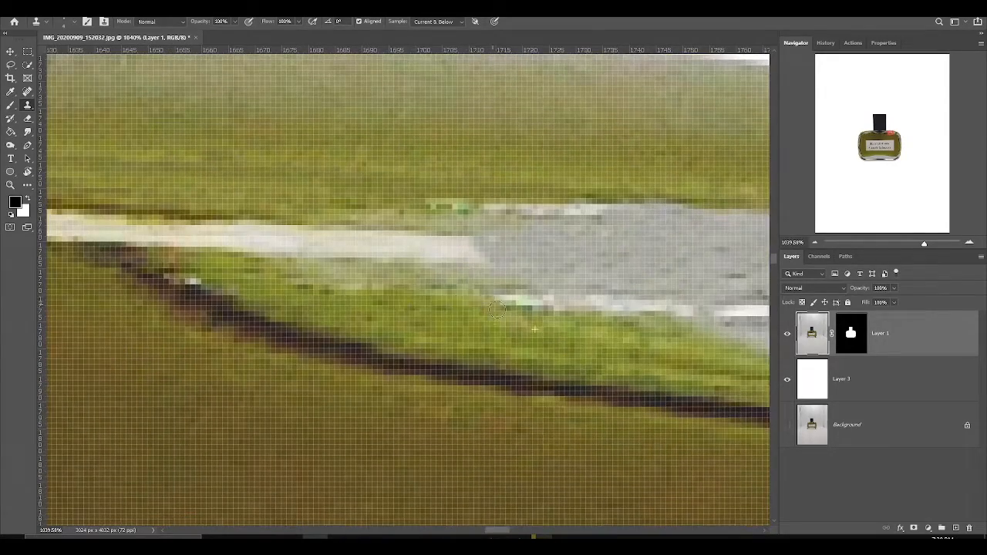
{"action": "mouse_move", "coordinate": [494, 297]}
{"action": "left_mouse_down"}
{"action": "mouse_move", "coordinate": [244, 293]}
{"action": "mouse_move", "coordinate": [275, 300]}
{"action": "left_mouse_up"}
{"action": "left_click", "coordinate": [269, 318], "text": "alt"}
{"action": "left_click_drag", "start_coordinate": [241, 303], "coordinate": [282, 306]}
Clone out the remaining bright dashes on the upper edge of the right shoulder's grey reflection
{"action": "scroll", "coordinate": [419, 321], "scroll_direction": "down", "scroll_amount": 4}
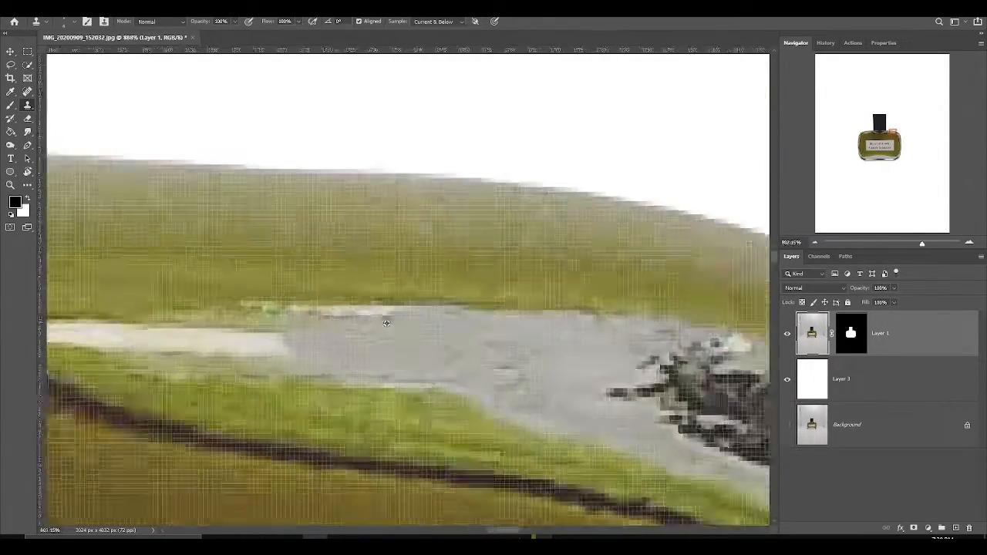
{"action": "scroll", "coordinate": [445, 330], "scroll_direction": "down", "scroll_amount": 6}
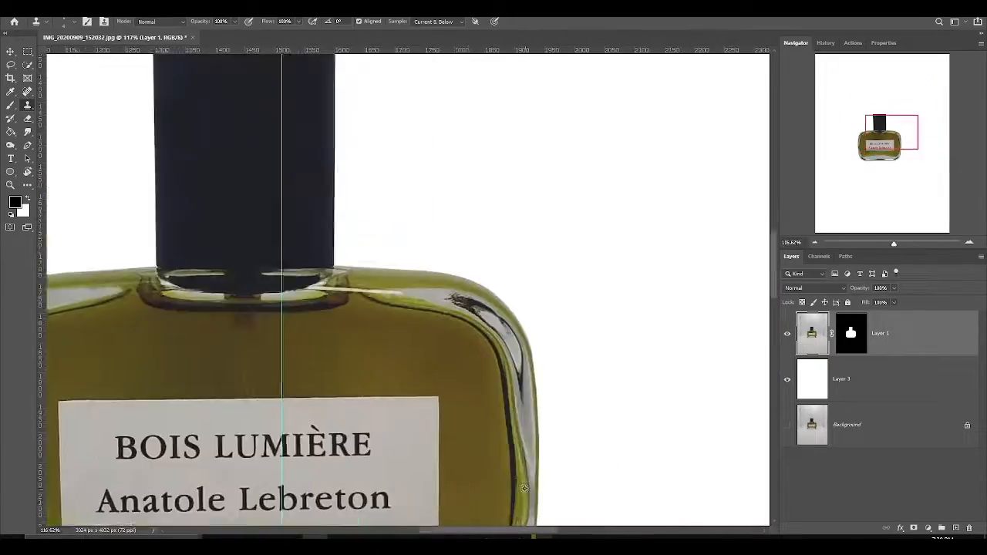
{"action": "scroll", "coordinate": [241, 361], "scroll_direction": "up", "scroll_amount": 8}
{"action": "scroll", "coordinate": [241, 362], "scroll_direction": "down", "scroll_amount": 4}
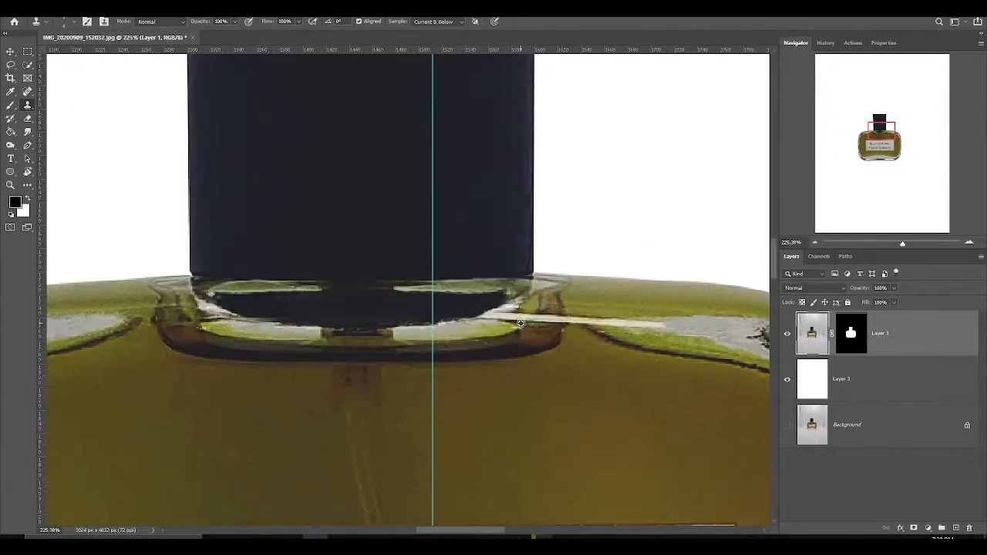
Clone green glass over the long white streak between the neck's right corner and the right shoulder's grey reflection
{"action": "scroll", "coordinate": [473, 331], "scroll_direction": "up", "scroll_amount": 6}
{"action": "left_click_drag", "start_coordinate": [570, 298], "coordinate": [378, 333]}
{"action": "mouse_move", "coordinate": [409, 335]}
{"action": "left_mouse_down"}
{"action": "mouse_move", "coordinate": [469, 331]}
{"action": "mouse_move", "coordinate": [191, 270]}
{"action": "left_mouse_up"}
{"action": "left_click_drag", "start_coordinate": [193, 271], "coordinate": [293, 262]}
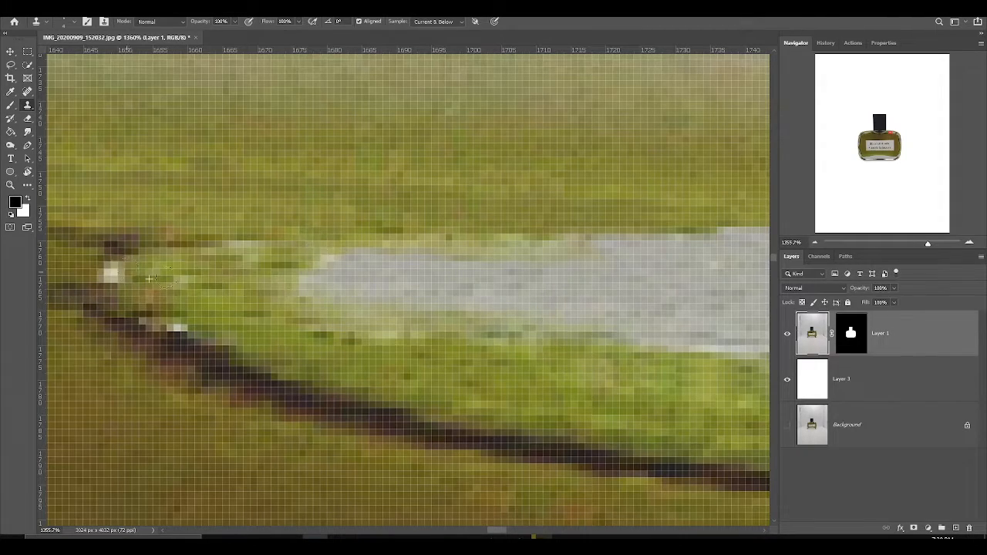
{"action": "left_click_drag", "start_coordinate": [151, 279], "coordinate": [649, 321]}
{"action": "left_click", "coordinate": [339, 293]}
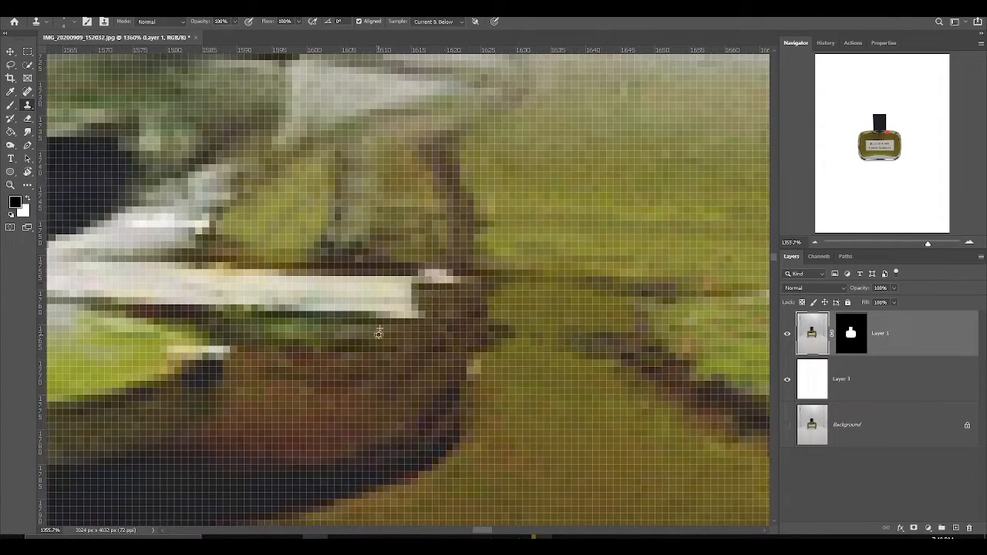
Compare the retouched bottle with the original photo by switching the visibility of the bottle, white and background layers
{"action": "scroll", "coordinate": [377, 333], "scroll_direction": "down", "scroll_amount": 12}
{"action": "left_click", "coordinate": [787, 333]}
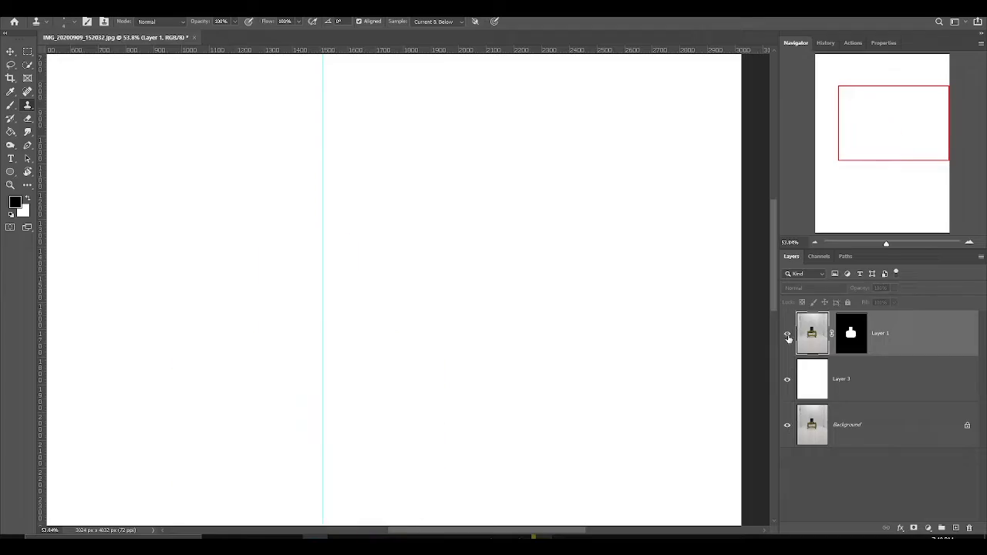
{"action": "left_click", "coordinate": [787, 379]}
{"action": "left_click", "coordinate": [788, 333], "text": "alt"}
{"action": "left_click", "coordinate": [788, 379]}
Clone brown glass over the outer end of the white streak inside the neck's right corner
{"action": "scroll", "coordinate": [463, 280], "scroll_direction": "up", "scroll_amount": 10}
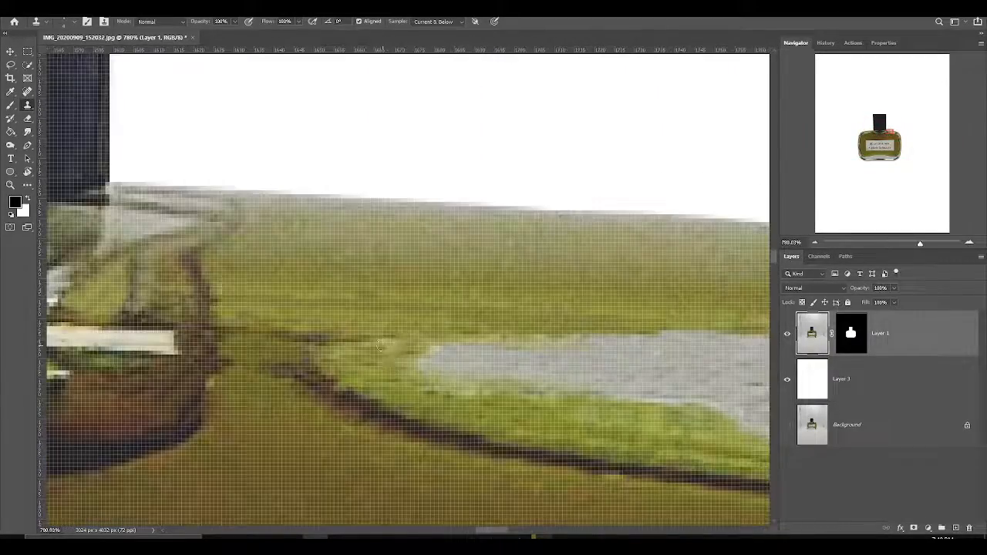
{"action": "scroll", "coordinate": [380, 345], "scroll_direction": "down", "scroll_amount": 1}
{"action": "scroll", "coordinate": [381, 345], "scroll_direction": "up", "scroll_amount": 3}
{"action": "left_click_drag", "start_coordinate": [270, 301], "coordinate": [450, 337]}
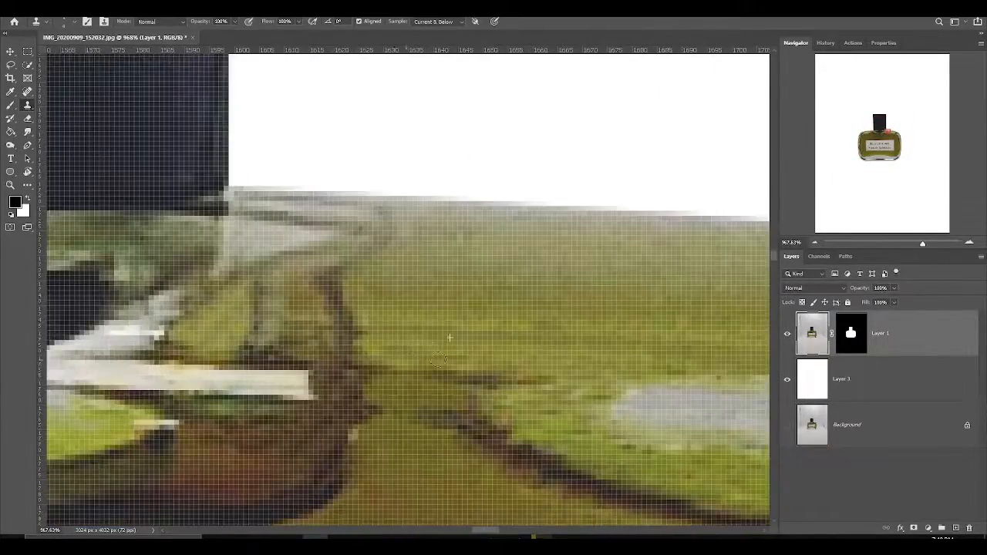
{"action": "left_click_drag", "start_coordinate": [294, 413], "coordinate": [518, 390]}
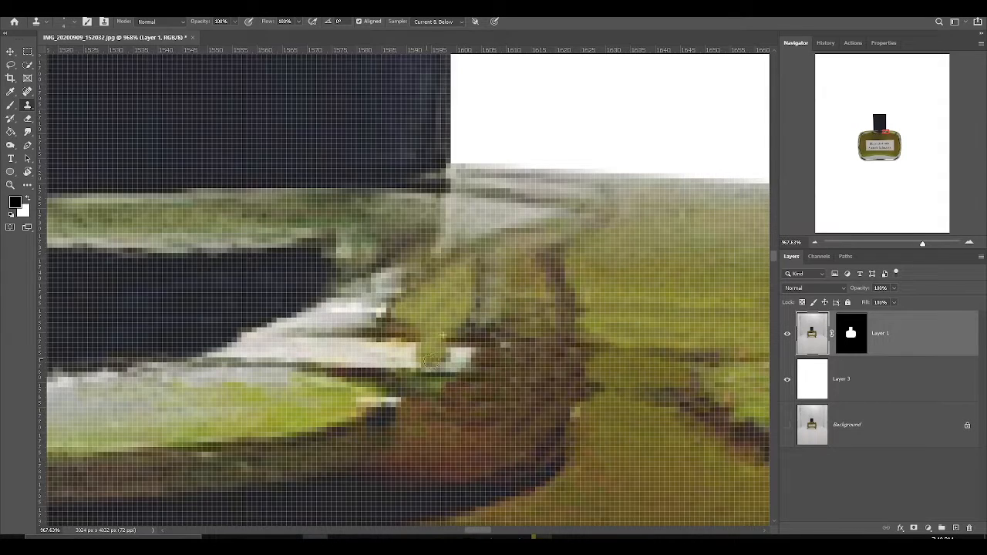
Clone out the remaining white streak and small bright dash at the right end of the neck's lower highlight
{"action": "left_click_drag", "start_coordinate": [276, 385], "coordinate": [411, 394]}
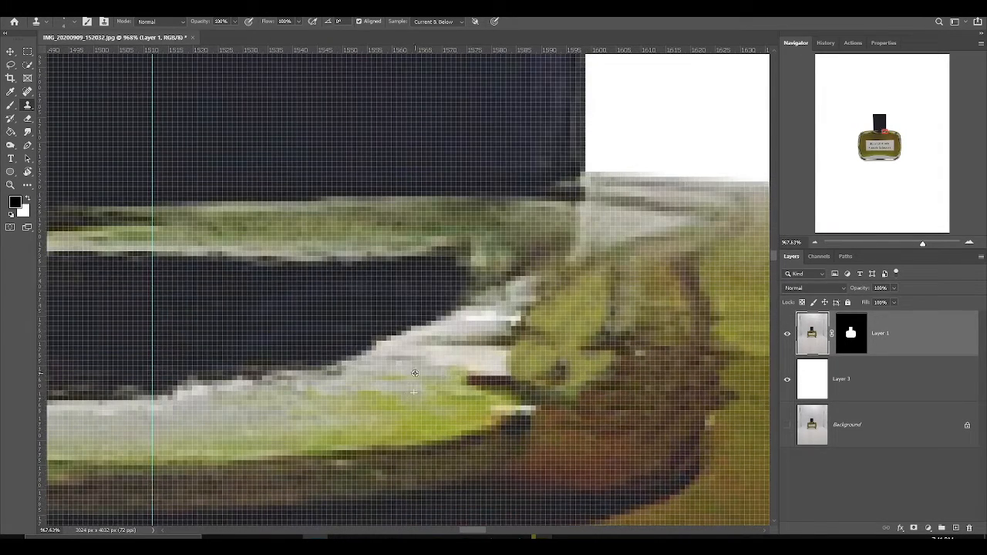
{"action": "scroll", "coordinate": [504, 316], "scroll_direction": "down", "scroll_amount": 3}
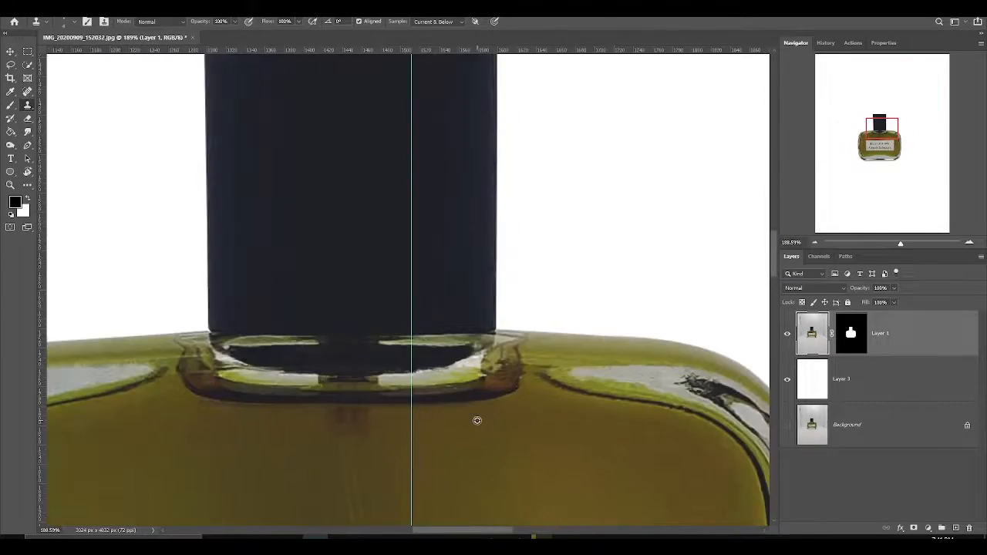
{"action": "scroll", "coordinate": [474, 333], "scroll_direction": "up", "scroll_amount": 2}
{"action": "scroll", "coordinate": [474, 333], "scroll_direction": "up", "scroll_amount": 3}
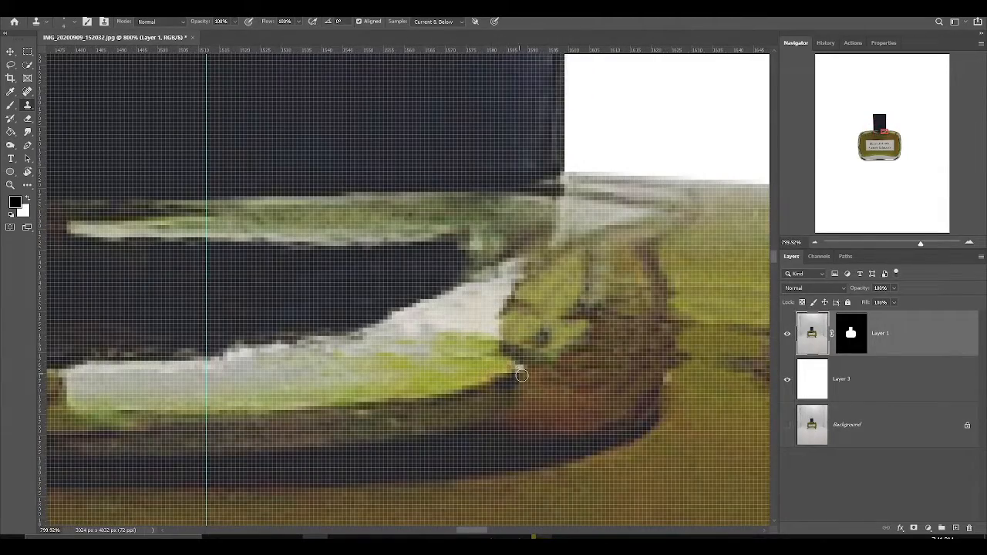
{"action": "scroll", "coordinate": [521, 376], "scroll_direction": "down", "scroll_amount": 5}
{"action": "scroll", "coordinate": [474, 429], "scroll_direction": "up", "scroll_amount": 1}
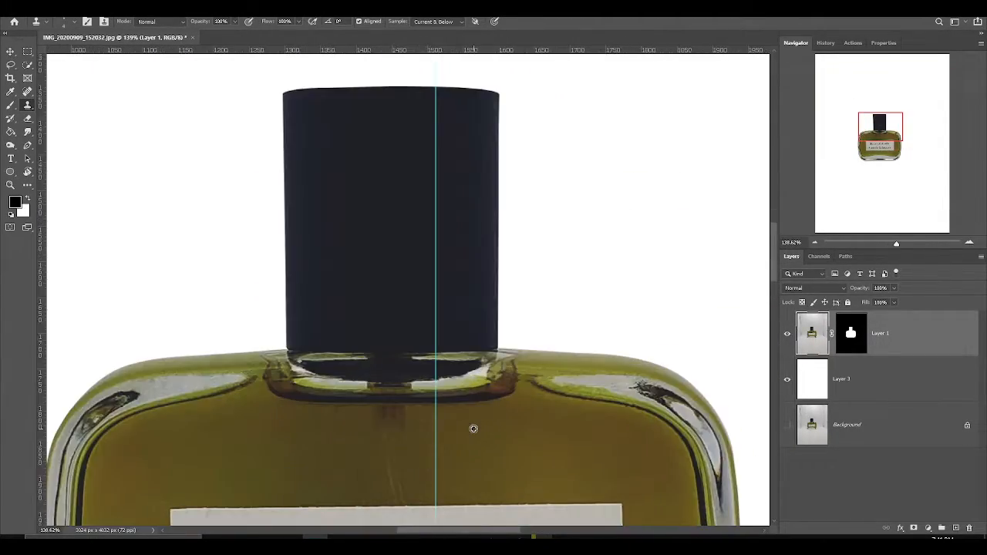
Examine the neck, the bottle's lower right corner and the bright base band for remaining blemishes
{"action": "scroll", "coordinate": [474, 429], "scroll_direction": "up", "scroll_amount": 4}
{"action": "scroll", "coordinate": [438, 416], "scroll_direction": "down", "scroll_amount": 6}
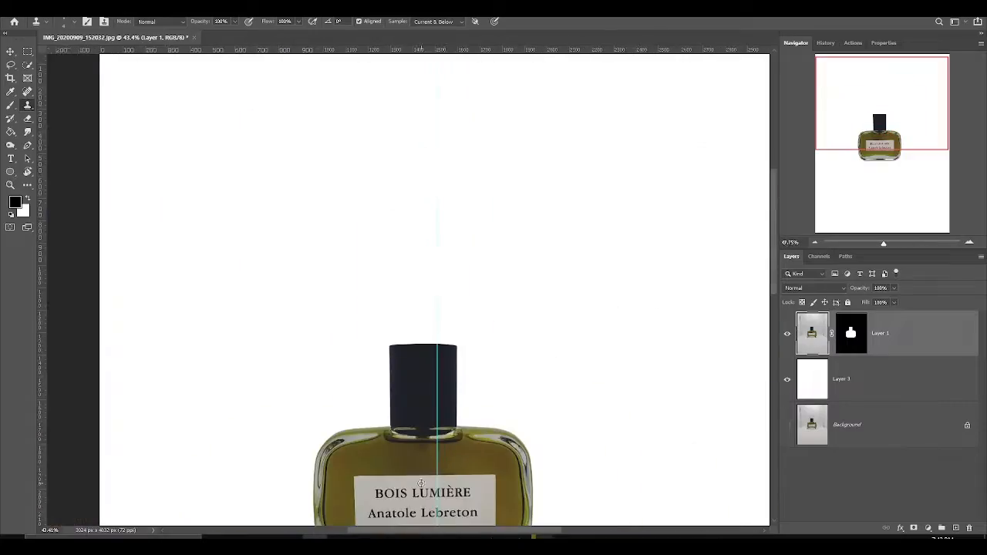
{"action": "scroll", "coordinate": [374, 493], "scroll_direction": "up", "scroll_amount": 4}
{"action": "left_click_drag", "start_coordinate": [646, 368], "coordinate": [548, 252]}
{"action": "scroll", "coordinate": [327, 322], "scroll_direction": "up", "scroll_amount": 1}
{"action": "scroll", "coordinate": [328, 322], "scroll_direction": "down", "scroll_amount": 4}
{"action": "scroll", "coordinate": [558, 323], "scroll_direction": "up", "scroll_amount": 3}
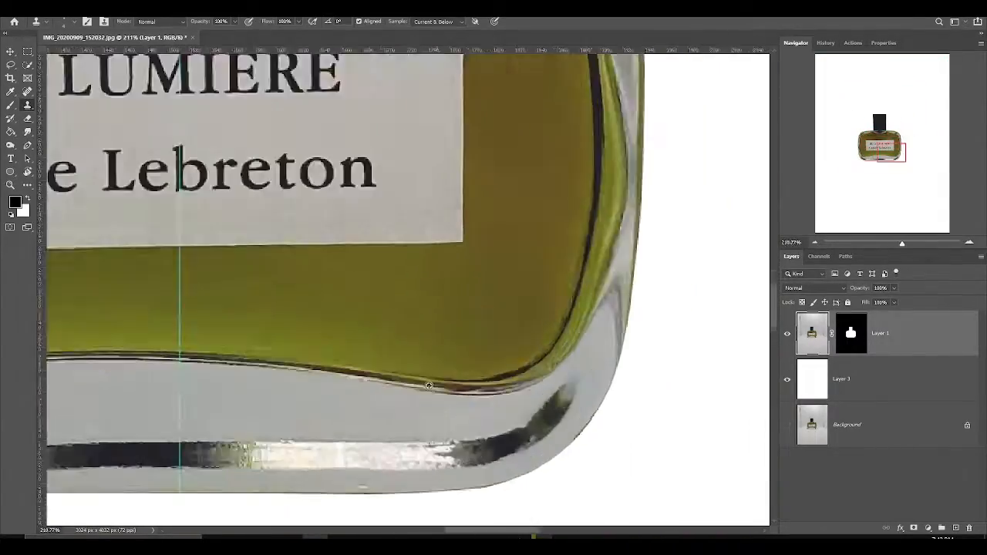
{"action": "scroll", "coordinate": [561, 370], "scroll_direction": "up", "scroll_amount": 1}
{"action": "mouse_move", "coordinate": [561, 370]}
{"action": "left_mouse_down"}
{"action": "mouse_move", "coordinate": [736, 197]}
{"action": "mouse_move", "coordinate": [546, 200]}
{"action": "mouse_move", "coordinate": [423, 374]}
{"action": "mouse_move", "coordinate": [289, 339]}
{"action": "mouse_move", "coordinate": [480, 337]}
{"action": "mouse_move", "coordinate": [300, 238]}
{"action": "mouse_move", "coordinate": [500, 275]}
{"action": "mouse_move", "coordinate": [357, 267]}
{"action": "left_mouse_up"}
{"action": "scroll", "coordinate": [734, 199], "scroll_direction": "up", "scroll_amount": 1}
{"action": "left_click", "coordinate": [501, 275]}
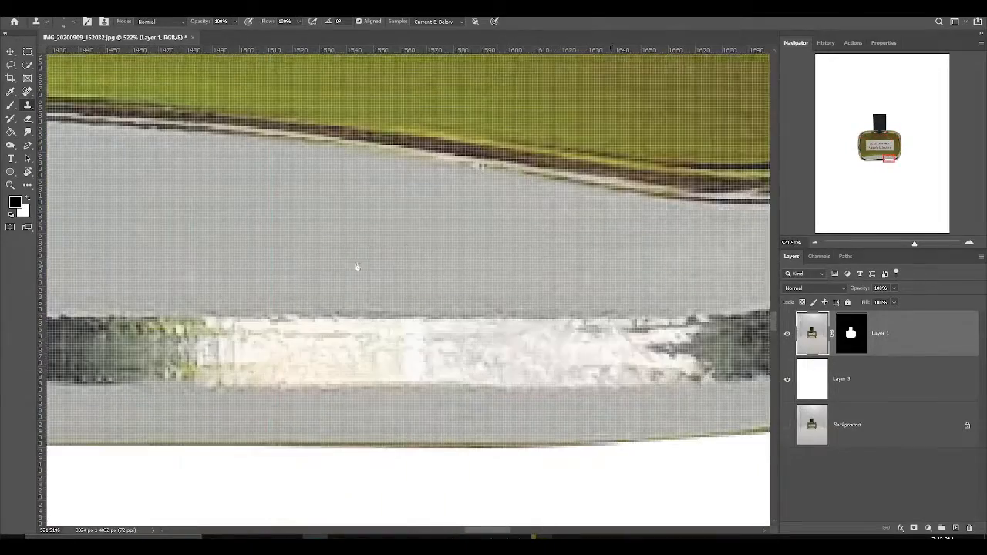
{"action": "left_click_drag", "start_coordinate": [695, 260], "coordinate": [342, 270]}
{"action": "left_click_drag", "start_coordinate": [638, 220], "coordinate": [444, 225]}
{"action": "scroll", "coordinate": [444, 225], "scroll_direction": "up", "scroll_amount": 2}
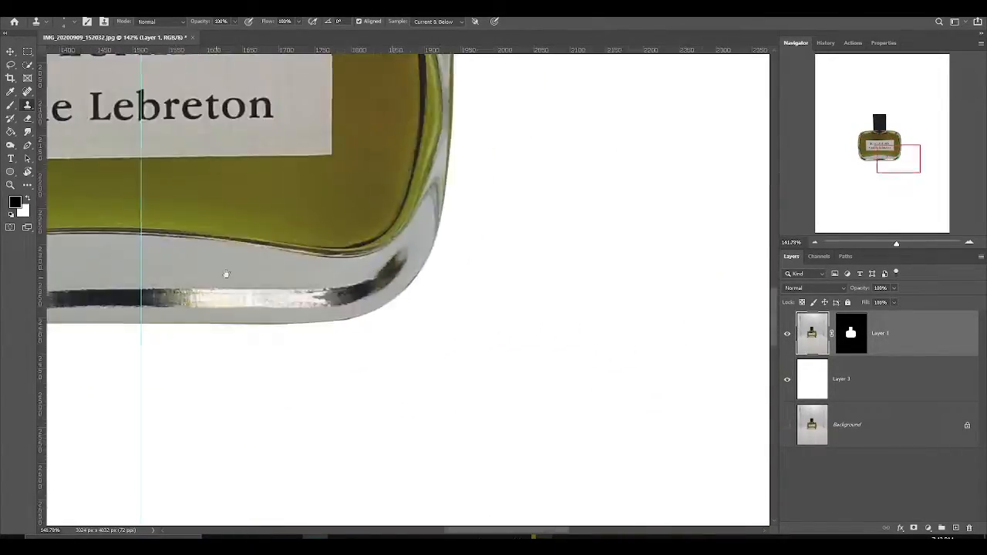
Clone over the rough spots in the dark curved reflection at the bottle's lower left corner
{"action": "scroll", "coordinate": [374, 278], "scroll_direction": "up", "scroll_amount": 10}
{"action": "scroll", "coordinate": [414, 371], "scroll_direction": "down", "scroll_amount": 12}
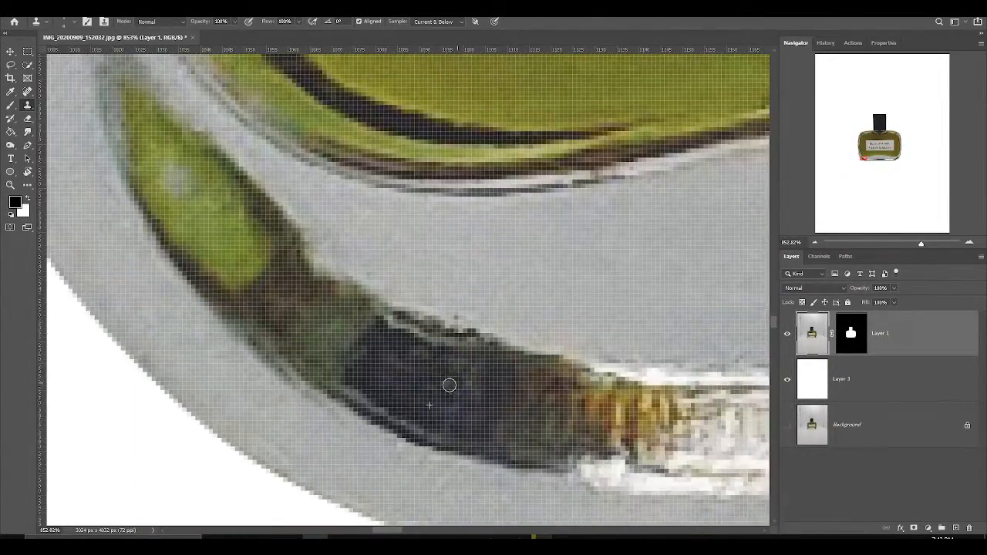
{"action": "left_click_drag", "start_coordinate": [477, 107], "coordinate": [551, 245]}
{"action": "scroll", "coordinate": [551, 244], "scroll_direction": "up", "scroll_amount": 5}
{"action": "scroll", "coordinate": [540, 232], "scroll_direction": "down", "scroll_amount": 6}
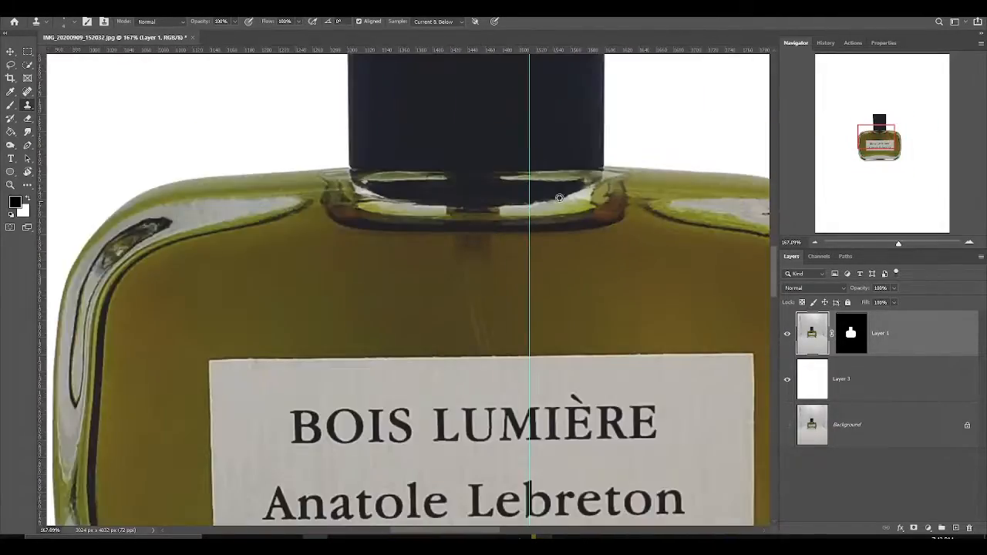
Clone dark cap colour over the pale fringe along the cap's right edge
{"action": "left_click_drag", "start_coordinate": [447, 84], "coordinate": [469, 239]}
{"action": "scroll", "coordinate": [462, 175], "scroll_direction": "up", "scroll_amount": 8}
{"action": "left_click_drag", "start_coordinate": [717, 266], "coordinate": [220, 279]}
{"action": "scroll", "coordinate": [471, 284], "scroll_direction": "up", "scroll_amount": 7}
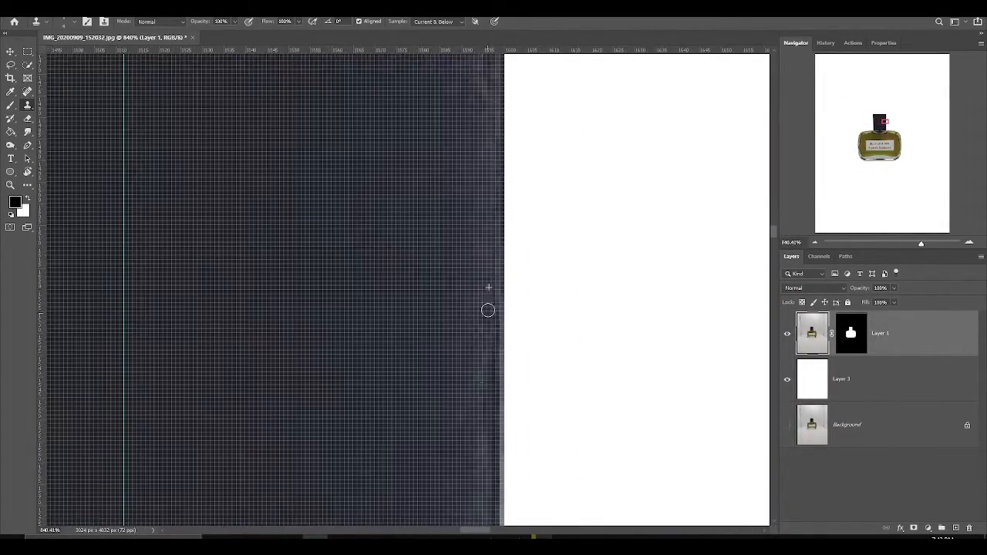
{"action": "scroll", "coordinate": [488, 310], "scroll_direction": "down", "scroll_amount": 5}
{"action": "left_click_drag", "start_coordinate": [469, 501], "coordinate": [434, 434]}
{"action": "scroll", "coordinate": [434, 434], "scroll_direction": "down", "scroll_amount": 6}
{"action": "left_click_drag", "start_coordinate": [347, 486], "coordinate": [365, 293]}
{"action": "scroll", "coordinate": [369, 301], "scroll_direction": "up", "scroll_amount": 3}
Examine the bottle body and the paper label around its lettering for remaining specks
{"action": "key", "text": "v"}
{"action": "scroll", "coordinate": [300, 369], "scroll_direction": "down", "scroll_amount": 3}
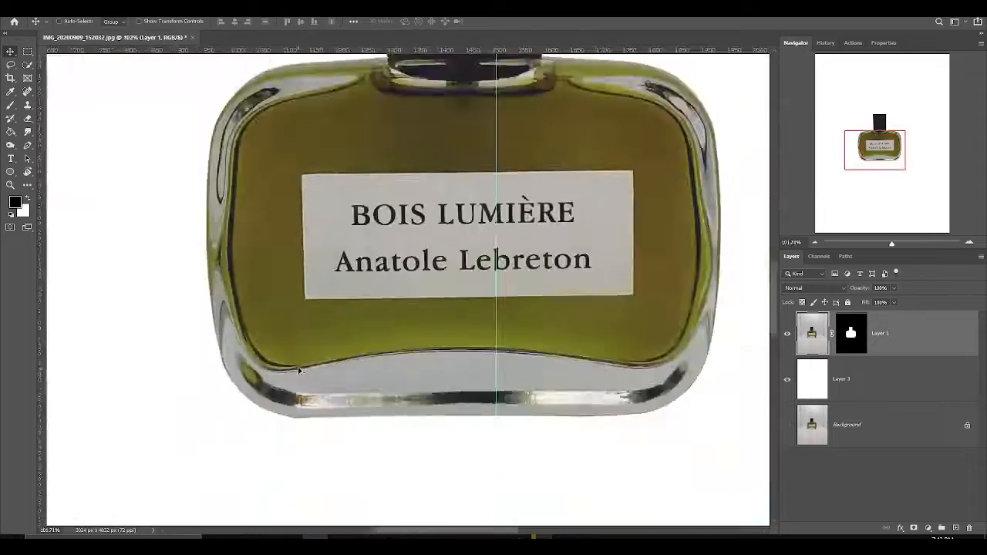
{"action": "scroll", "coordinate": [429, 260], "scroll_direction": "up", "scroll_amount": 5}
{"action": "scroll", "coordinate": [519, 172], "scroll_direction": "down", "scroll_amount": 3}
{"action": "scroll", "coordinate": [444, 209], "scroll_direction": "up", "scroll_amount": 8}
{"action": "scroll", "coordinate": [311, 249], "scroll_direction": "down", "scroll_amount": 4}
{"action": "left_click_drag", "start_coordinate": [417, 359], "coordinate": [406, 255]}
{"action": "key", "text": "b"}
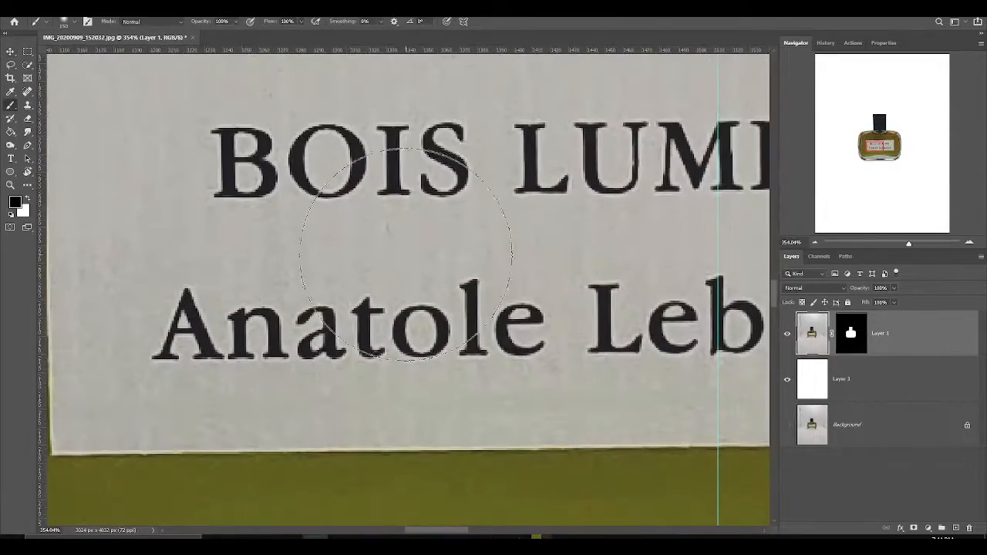
{"action": "scroll", "coordinate": [549, 440], "scroll_direction": "up", "scroll_amount": 2}
Clone clean paper over the specks near the label's upper right and upper left corners
{"action": "left_click_drag", "start_coordinate": [571, 247], "coordinate": [536, 420]}
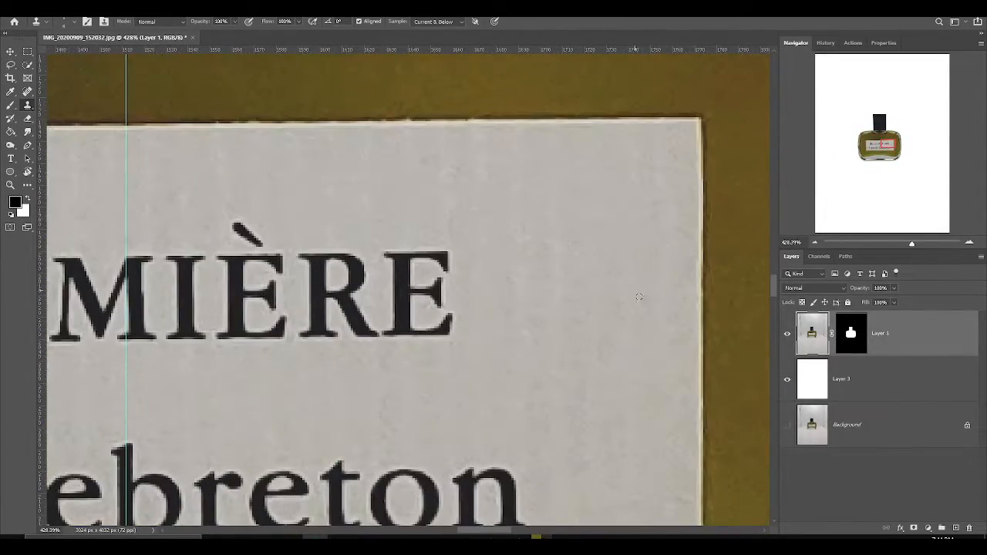
{"action": "left_click_drag", "start_coordinate": [193, 266], "coordinate": [559, 257]}
{"action": "left_click_drag", "start_coordinate": [193, 246], "coordinate": [679, 193]}
{"action": "left_click_drag", "start_coordinate": [572, 162], "coordinate": [548, 289]}
Enlarge the Clone Stamp brush and clone out the specks on the label's lower part below the lettering
{"action": "key", "text": "bracketright"}
{"action": "key", "text": "bracketright"}
{"action": "key", "text": "bracketright"}
{"action": "key", "text": "bracketright"}
{"action": "key", "text": "bracketright"}
{"action": "key", "text": "bracketright"}
{"action": "key", "text": "bracketright"}
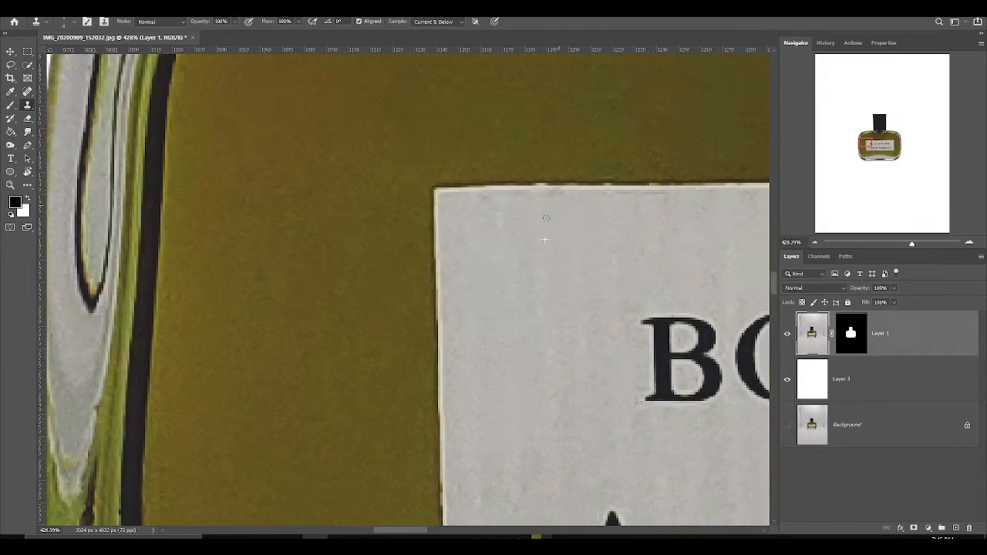
{"action": "left_click_drag", "start_coordinate": [566, 525], "coordinate": [433, 274]}
{"action": "left_click_drag", "start_coordinate": [648, 301], "coordinate": [390, 288]}
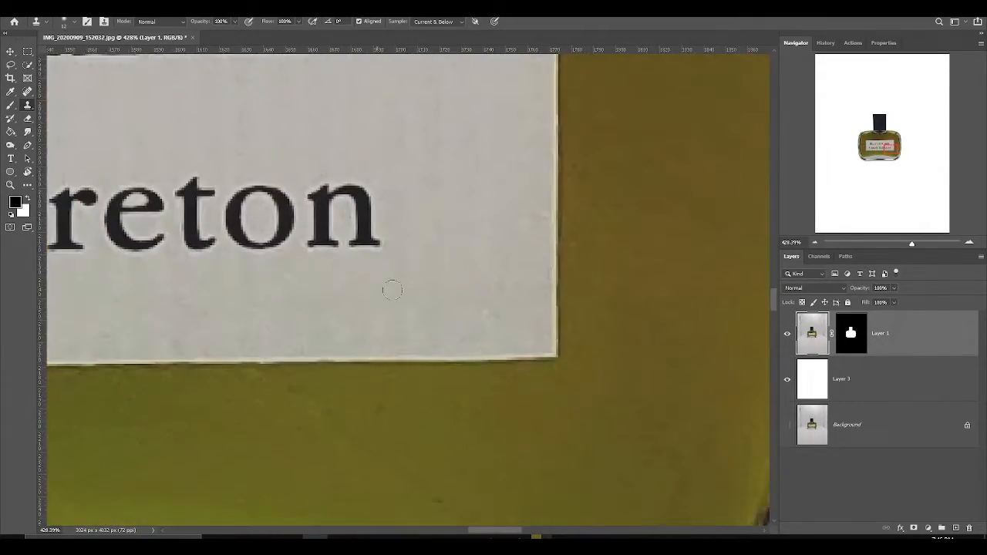
{"action": "left_click_drag", "start_coordinate": [186, 174], "coordinate": [384, 227]}
{"action": "scroll", "coordinate": [559, 353], "scroll_direction": "down", "scroll_amount": 4}
{"action": "left_click_drag", "start_coordinate": [150, 127], "coordinate": [186, 219]}
Clone clean paper over the remaining specks across the label, around both lines of lettering
{"action": "scroll", "coordinate": [251, 223], "scroll_direction": "up", "scroll_amount": 5}
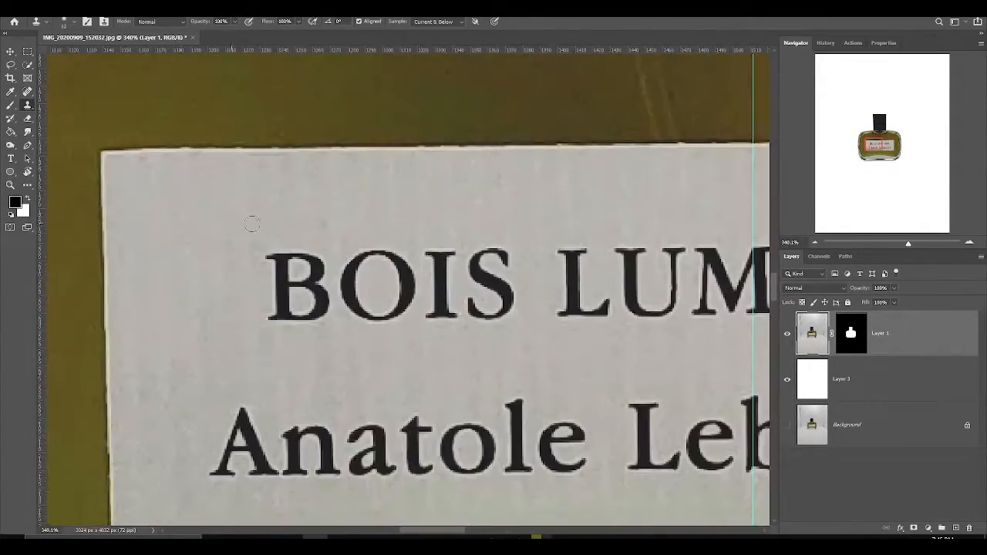
{"action": "left_click_drag", "start_coordinate": [576, 185], "coordinate": [416, 193]}
{"action": "left_click_drag", "start_coordinate": [663, 199], "coordinate": [69, 208]}
{"action": "left_click_drag", "start_coordinate": [498, 230], "coordinate": [501, 226]}
{"action": "mouse_move", "coordinate": [642, 381]}
{"action": "left_mouse_down"}
{"action": "mouse_move", "coordinate": [423, 172]}
{"action": "mouse_move", "coordinate": [423, 62]}
{"action": "left_mouse_up"}
{"action": "mouse_move", "coordinate": [123, 320]}
{"action": "left_mouse_down"}
{"action": "mouse_move", "coordinate": [546, 321]}
{"action": "mouse_move", "coordinate": [744, 355]}
{"action": "left_mouse_up"}
{"action": "left_click", "coordinate": [442, 216]}
{"action": "left_click_drag", "start_coordinate": [387, 206], "coordinate": [348, 475]}
{"action": "left_click_drag", "start_coordinate": [498, 216], "coordinate": [132, 232]}
{"action": "left_click_drag", "start_coordinate": [656, 215], "coordinate": [356, 217]}
{"action": "scroll", "coordinate": [355, 217], "scroll_direction": "down", "scroll_amount": 4}
{"action": "scroll", "coordinate": [159, 285], "scroll_direction": "up", "scroll_amount": 5}
{"action": "left_click_drag", "start_coordinate": [453, 383], "coordinate": [633, 154]}
{"action": "left_click_drag", "start_coordinate": [85, 409], "coordinate": [419, 280]}
{"action": "scroll", "coordinate": [418, 280], "scroll_direction": "up", "scroll_amount": 3}
{"action": "left_click_drag", "start_coordinate": [177, 291], "coordinate": [447, 239]}
{"action": "left_click_drag", "start_coordinate": [624, 247], "coordinate": [401, 247]}
Review the cleaned label, the liquid above it and the whole retouched bottle
{"action": "scroll", "coordinate": [400, 247], "scroll_direction": "down", "scroll_amount": 5}
{"action": "scroll", "coordinate": [400, 246], "scroll_direction": "down", "scroll_amount": 6}
{"action": "scroll", "coordinate": [630, 80], "scroll_direction": "up", "scroll_amount": 6}
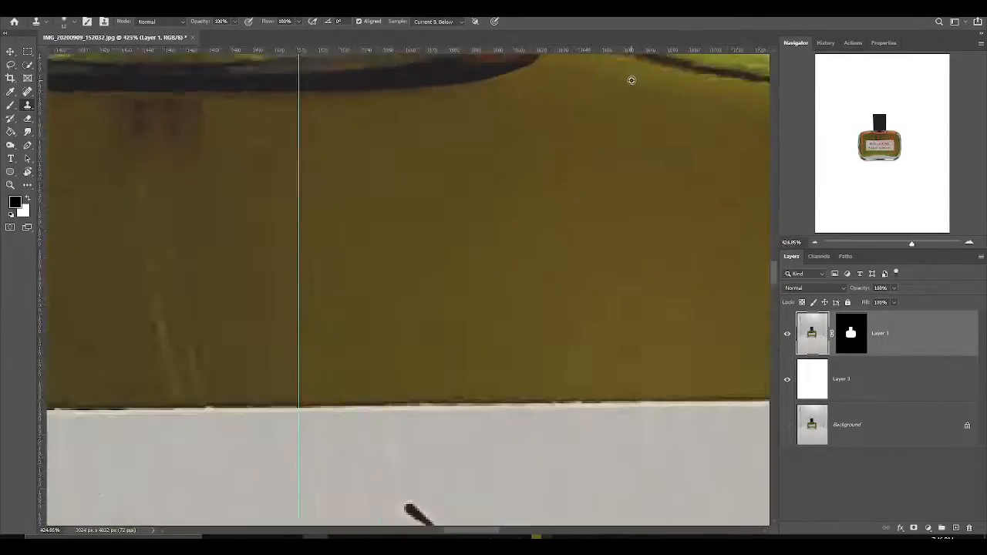
{"action": "scroll", "coordinate": [432, 127], "scroll_direction": "down", "scroll_amount": 6}
{"action": "scroll", "coordinate": [250, 231], "scroll_direction": "up", "scroll_amount": 3}
{"action": "scroll", "coordinate": [352, 165], "scroll_direction": "down", "scroll_amount": 7}
{"action": "scroll", "coordinate": [374, 269], "scroll_direction": "up", "scroll_amount": 3}
{"action": "scroll", "coordinate": [374, 268], "scroll_direction": "down", "scroll_amount": 2}
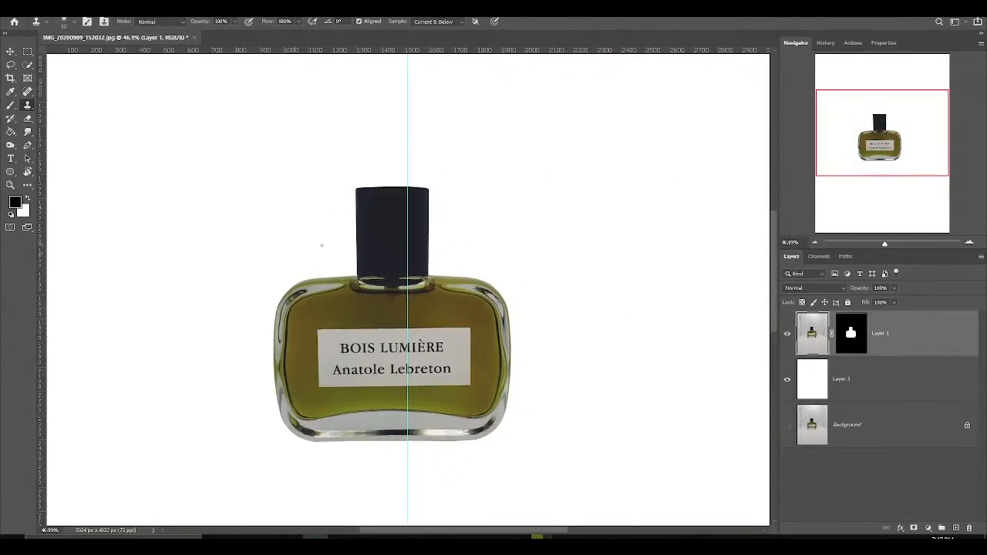
{"action": "scroll", "coordinate": [334, 451], "scroll_direction": "up", "scroll_amount": 4}
Add a Levels adjustment layer and pull in its white point to brighten the bottle and label
{"action": "left_click", "coordinate": [929, 528]}
{"action": "left_click", "coordinate": [933, 390]}
{"action": "left_click_drag", "start_coordinate": [952, 153], "coordinate": [887, 165]}
{"action": "scroll", "coordinate": [426, 285], "scroll_direction": "up", "scroll_amount": 7}
{"action": "scroll", "coordinate": [495, 286], "scroll_direction": "down", "scroll_amount": 9}
Add a Curves adjustment layer above Levels and place a control point at the middle of the RGB curve
{"action": "left_click", "coordinate": [928, 528]}
{"action": "left_click", "coordinate": [464, 171]}
{"action": "scroll", "coordinate": [464, 171], "scroll_direction": "up", "scroll_amount": 8}
{"action": "scroll", "coordinate": [441, 179], "scroll_direction": "down", "scroll_amount": 6}
{"action": "left_click", "coordinate": [929, 528]}
{"action": "left_click", "coordinate": [933, 402]}
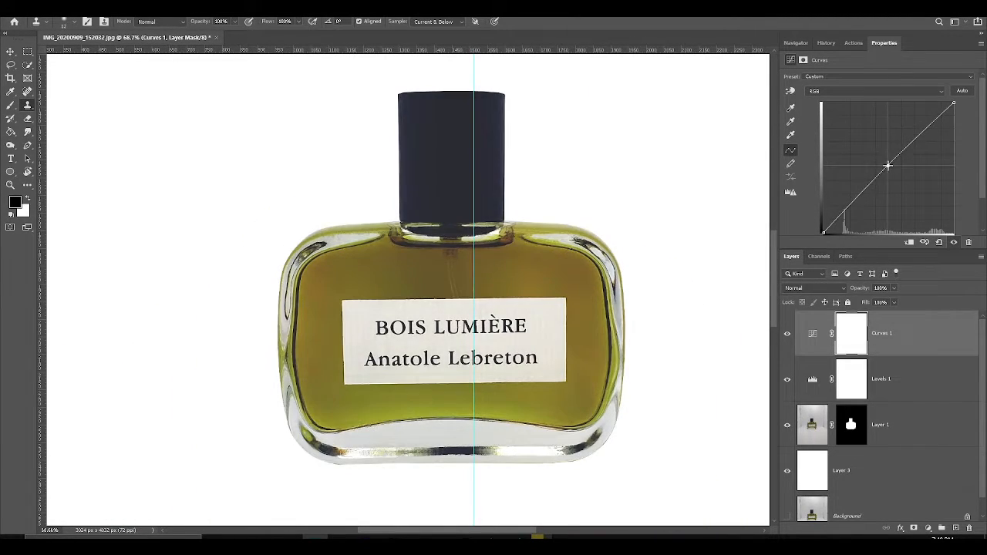
Compare the bottle with and without the Curves and Levels adjustments, close up and at full view
{"action": "scroll", "coordinate": [284, 266], "scroll_direction": "down", "scroll_amount": 6}
{"action": "scroll", "coordinate": [349, 175], "scroll_direction": "up", "scroll_amount": 15}
{"action": "scroll", "coordinate": [591, 198], "scroll_direction": "down", "scroll_amount": 9}
{"action": "scroll", "coordinate": [466, 463], "scroll_direction": "up", "scroll_amount": 6}
{"action": "scroll", "coordinate": [465, 481], "scroll_direction": "down", "scroll_amount": 10}
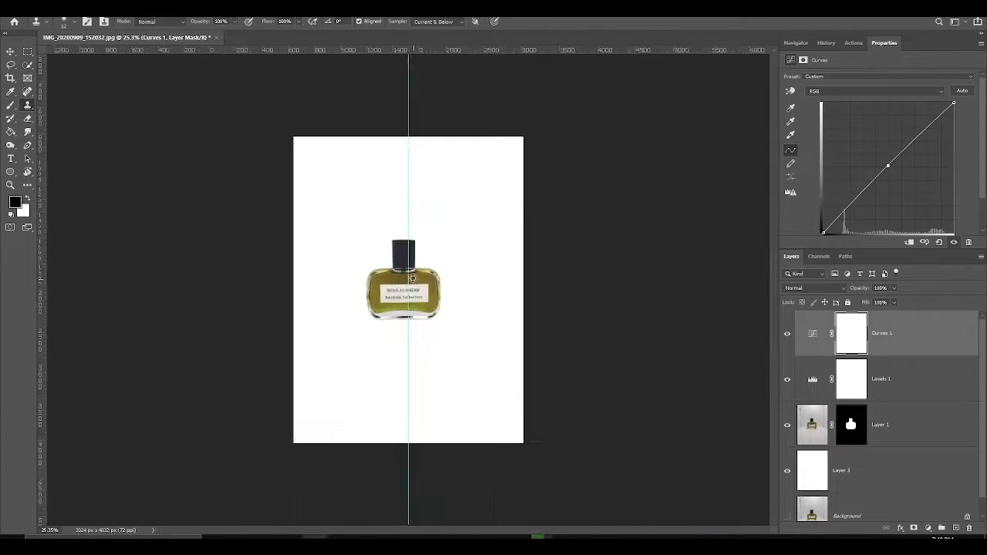
{"action": "scroll", "coordinate": [410, 293], "scroll_direction": "up", "scroll_amount": 1}
{"action": "left_click", "coordinate": [788, 335]}
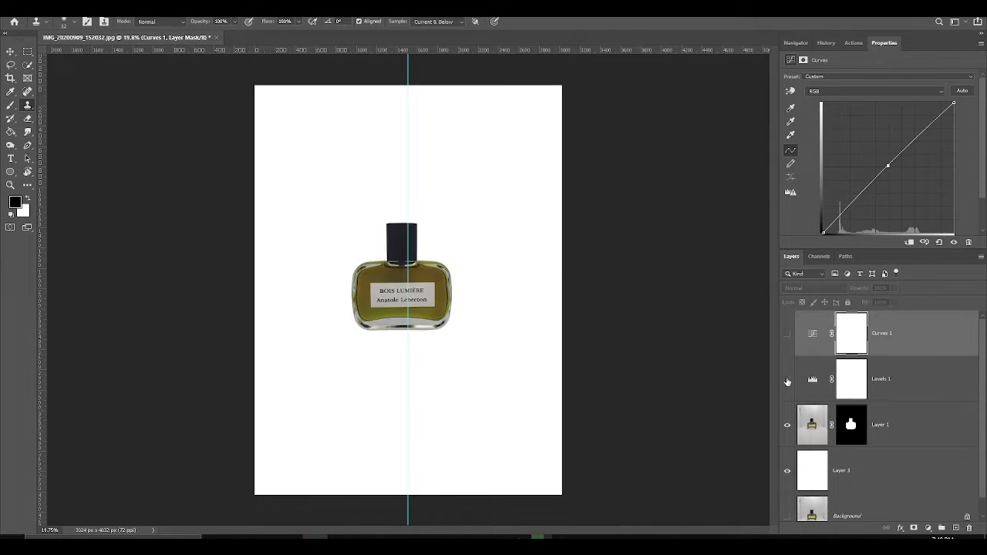
{"action": "left_click", "coordinate": [787, 336]}
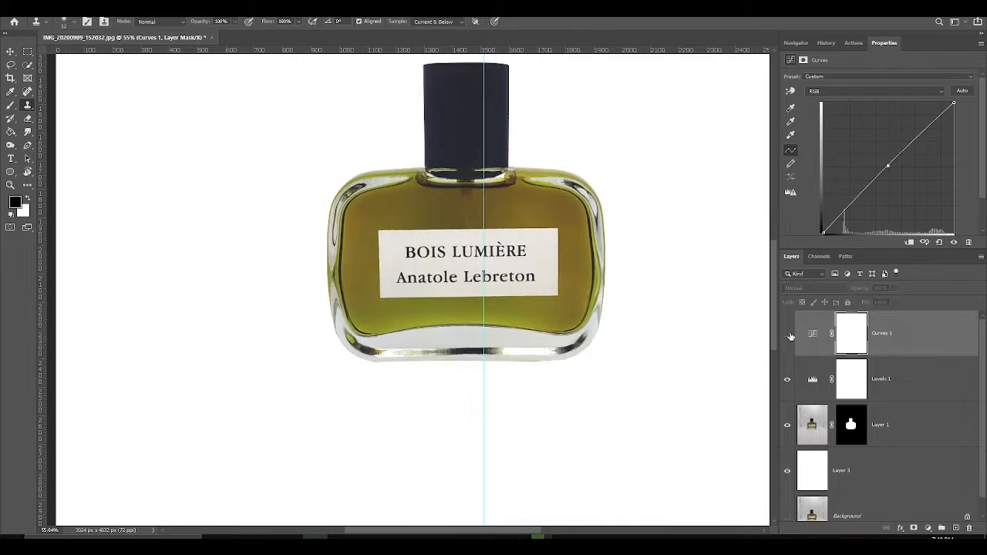
{"action": "scroll", "coordinate": [416, 285], "scroll_direction": "down", "scroll_amount": 3}
{"action": "scroll", "coordinate": [416, 285], "scroll_direction": "up", "scroll_amount": 1}
Clip the Levels and Curves adjustments to the bottle layer and add a Vibrance adjustment clipped above them
{"action": "left_click", "coordinate": [833, 402], "text": "alt"}
{"action": "left_click", "coordinate": [833, 355], "text": "alt"}
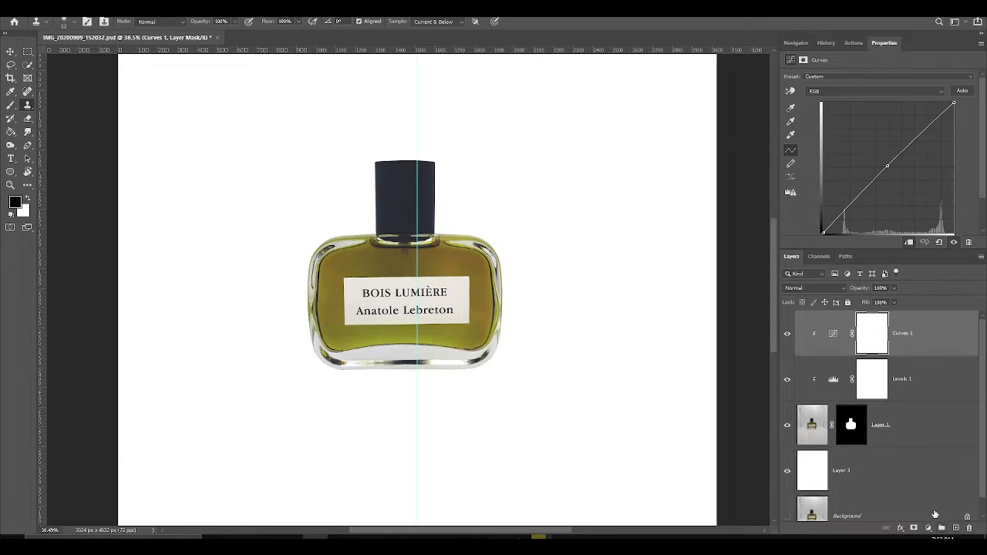
{"action": "left_click", "coordinate": [928, 528]}
{"action": "left_click", "coordinate": [925, 422]}
{"action": "left_click", "coordinate": [848, 355], "text": "alt"}
Raise the vibrance and saturation of the Vibrance adjustment to enrich the bottle's colours
{"action": "mouse_move", "coordinate": [879, 88]}
{"action": "left_mouse_down"}
{"action": "mouse_move", "coordinate": [917, 88]}
{"action": "mouse_move", "coordinate": [892, 88]}
{"action": "left_mouse_up"}
{"action": "scroll", "coordinate": [474, 148], "scroll_direction": "up", "scroll_amount": 6}
{"action": "left_click_drag", "start_coordinate": [878, 108], "coordinate": [903, 109]}
{"action": "scroll", "coordinate": [366, 317], "scroll_direction": "down", "scroll_amount": 5}
{"action": "left_click_drag", "start_coordinate": [892, 88], "coordinate": [915, 88]}
Compare the bottle with and without the Vibrance adjustment, close up and at full view
{"action": "left_click", "coordinate": [789, 334]}
{"action": "left_click", "coordinate": [788, 335]}
{"action": "scroll", "coordinate": [392, 365], "scroll_direction": "down", "scroll_amount": 5}
{"action": "scroll", "coordinate": [351, 392], "scroll_direction": "up", "scroll_amount": 10}
{"action": "left_click", "coordinate": [789, 335]}
{"action": "left_click", "coordinate": [788, 334]}
{"action": "scroll", "coordinate": [365, 326], "scroll_direction": "down", "scroll_amount": 8}
{"action": "scroll", "coordinate": [378, 309], "scroll_direction": "up", "scroll_amount": 6}
Fine-tune the Vibrance adjustment's vibrance and saturation, checking the bottle with the adjustment hidden and shown
{"action": "mouse_move", "coordinate": [903, 108]}
{"action": "left_mouse_down"}
{"action": "mouse_move", "coordinate": [916, 108]}
{"action": "mouse_move", "coordinate": [901, 109]}
{"action": "mouse_move", "coordinate": [894, 88]}
{"action": "mouse_move", "coordinate": [905, 111]}
{"action": "mouse_move", "coordinate": [787, 89]}
{"action": "mouse_move", "coordinate": [917, 89]}
{"action": "mouse_move", "coordinate": [902, 89]}
{"action": "left_mouse_up"}
{"action": "left_click", "coordinate": [789, 335]}
{"action": "left_click", "coordinate": [789, 336]}
{"action": "scroll", "coordinate": [374, 270], "scroll_direction": "down", "scroll_amount": 5}
{"action": "scroll", "coordinate": [375, 270], "scroll_direction": "up", "scroll_amount": 10}
{"action": "scroll", "coordinate": [575, 338], "scroll_direction": "down", "scroll_amount": 5}
{"action": "scroll", "coordinate": [575, 338], "scroll_direction": "up", "scroll_amount": 4}
{"action": "left_click_drag", "start_coordinate": [900, 109], "coordinate": [893, 88]}
{"action": "scroll", "coordinate": [509, 301], "scroll_direction": "down", "scroll_amount": 3}
{"action": "scroll", "coordinate": [509, 301], "scroll_direction": "up", "scroll_amount": 3}
Add a clipped Exposure adjustment layer with gamma correction 0.94 and compare the bottle with and without it
{"action": "left_click", "coordinate": [929, 529]}
{"action": "left_click", "coordinate": [923, 406]}
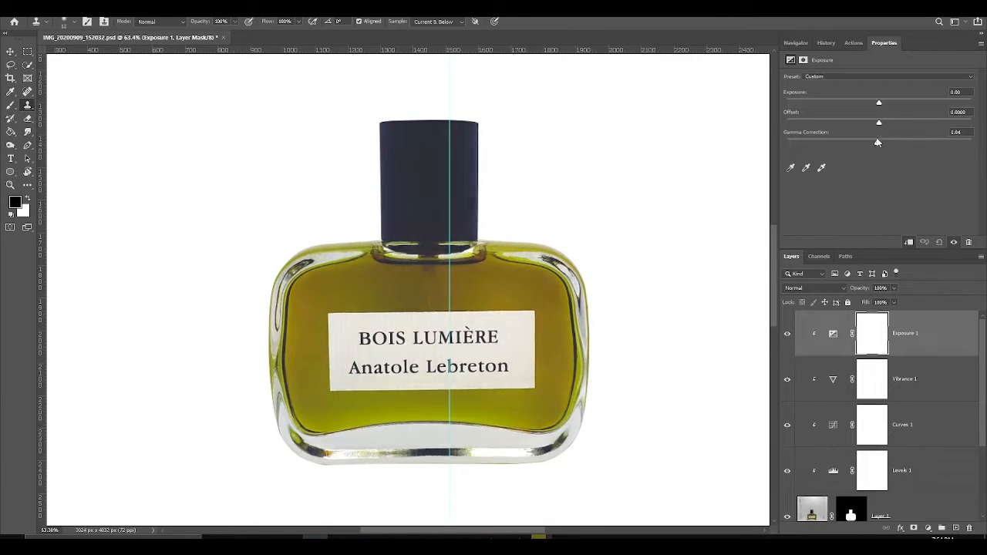
{"action": "left_click_drag", "start_coordinate": [881, 141], "coordinate": [883, 143]}
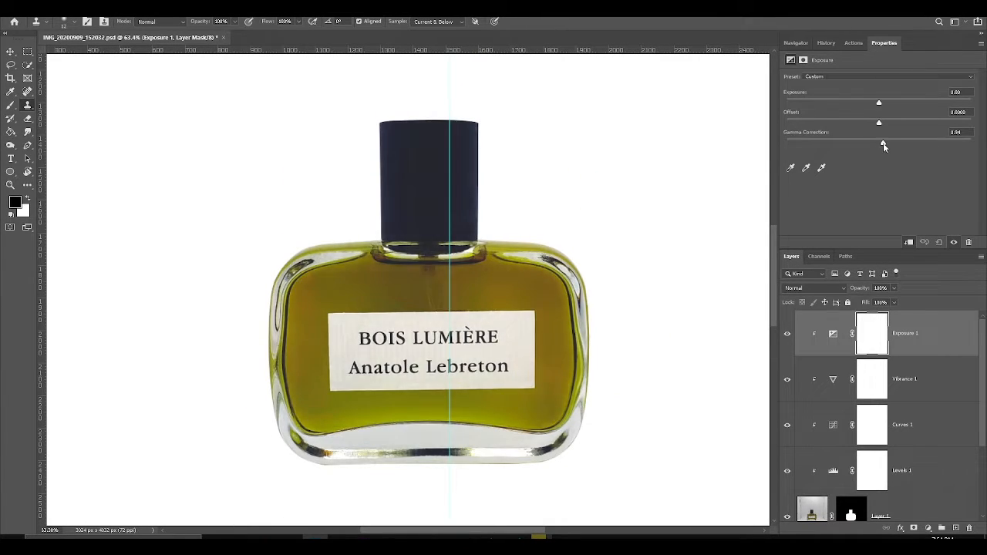
{"action": "scroll", "coordinate": [570, 300], "scroll_direction": "down", "scroll_amount": 3}
{"action": "scroll", "coordinate": [578, 297], "scroll_direction": "up", "scroll_amount": 3}
{"action": "left_click", "coordinate": [787, 333]}
{"action": "left_click", "coordinate": [787, 333]}
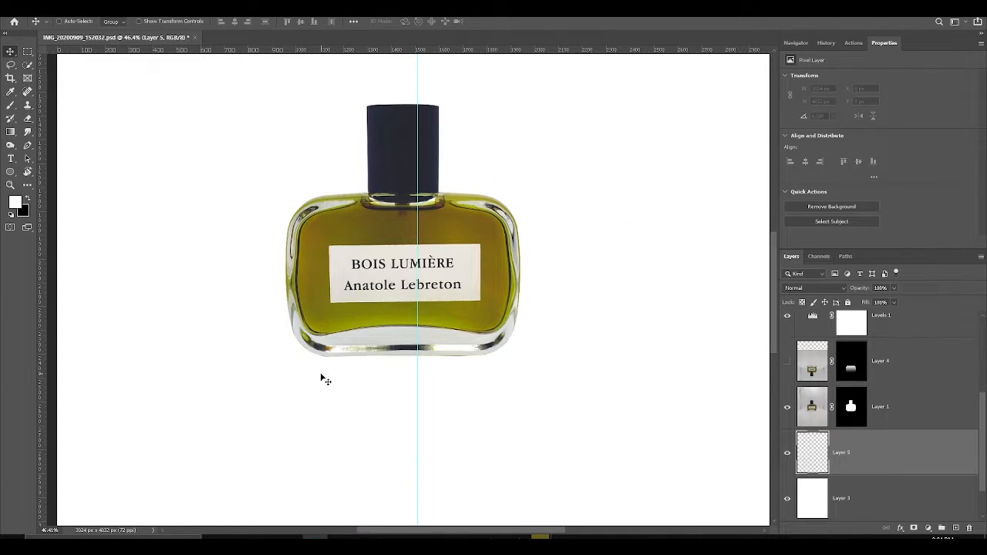
Paint a large soft black dab directly beneath the bottle on the empty Layer 5
{"action": "left_click", "coordinate": [396, 393]}
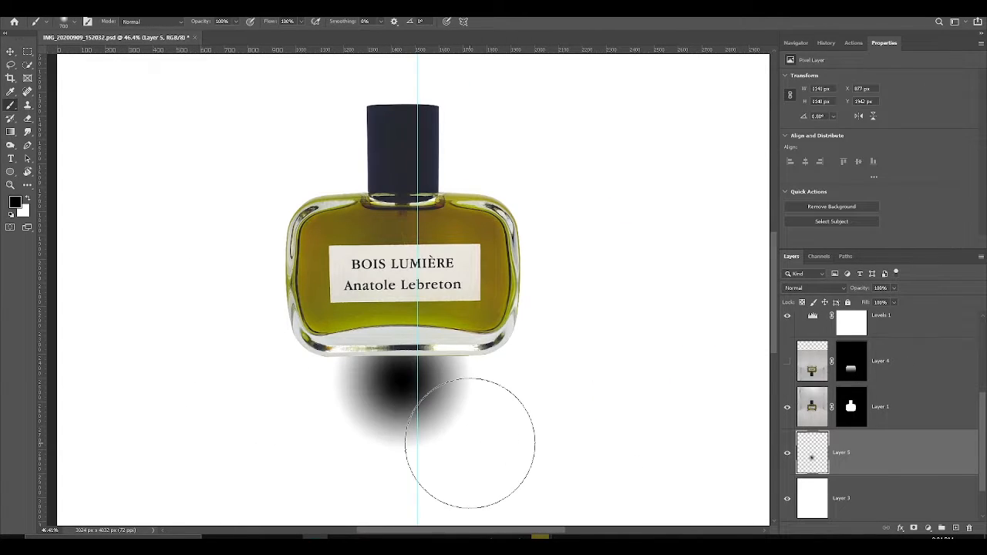
Free-transform the black dab on Layer 5, stretching it wide and squashing it flat behind the bottle's base
{"action": "key", "text": "ctrl+t"}
{"action": "left_click_drag", "start_coordinate": [539, 378], "coordinate": [732, 378]}
{"action": "left_click_drag", "start_coordinate": [585, 311], "coordinate": [488, 396]}
{"action": "left_click_drag", "start_coordinate": [428, 328], "coordinate": [429, 383]}
{"action": "left_click_drag", "start_coordinate": [455, 431], "coordinate": [589, 365]}
{"action": "left_click_drag", "start_coordinate": [767, 420], "coordinate": [731, 396]}
{"action": "left_click_drag", "start_coordinate": [601, 352], "coordinate": [479, 270]}
{"action": "left_click_drag", "start_coordinate": [394, 444], "coordinate": [392, 328]}
Refine the flattened shadow's size and position beneath the bottle's base, finishing at about 2422 px wide and 259 px high
{"action": "left_click_drag", "start_coordinate": [432, 285], "coordinate": [432, 357]}
{"action": "left_click_drag", "start_coordinate": [609, 351], "coordinate": [698, 348]}
{"action": "left_click_drag", "start_coordinate": [568, 352], "coordinate": [532, 348]}
{"action": "left_click_drag", "start_coordinate": [143, 346], "coordinate": [112, 347]}
{"action": "left_click_drag", "start_coordinate": [524, 347], "coordinate": [539, 351]}
{"action": "scroll", "coordinate": [277, 347], "scroll_direction": "up", "scroll_amount": 3}
{"action": "left_click_drag", "start_coordinate": [446, 287], "coordinate": [447, 298]}
{"action": "left_click_drag", "start_coordinate": [423, 372], "coordinate": [402, 367]}
{"action": "left_click_drag", "start_coordinate": [438, 361], "coordinate": [456, 365]}
{"action": "left_click_drag", "start_coordinate": [444, 403], "coordinate": [450, 369]}
{"action": "scroll", "coordinate": [420, 391], "scroll_direction": "down", "scroll_amount": 8}
{"action": "left_click_drag", "start_coordinate": [581, 375], "coordinate": [601, 375]}
{"action": "scroll", "coordinate": [405, 386], "scroll_direction": "up", "scroll_amount": 8}
{"action": "left_click_drag", "start_coordinate": [552, 355], "coordinate": [517, 353]}
{"action": "scroll", "coordinate": [394, 353], "scroll_direction": "down", "scroll_amount": 6}
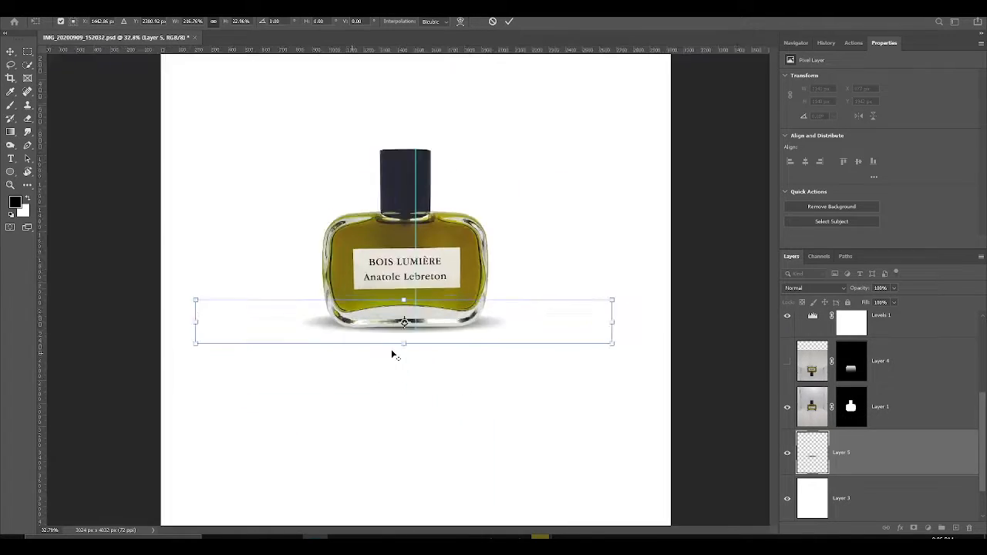
{"action": "scroll", "coordinate": [392, 351], "scroll_direction": "up", "scroll_amount": 10}
{"action": "key", "text": "Return"}
Show the mirrored reflection on Layer 4 and try its opacity at 100%
{"action": "scroll", "coordinate": [466, 356], "scroll_direction": "down", "scroll_amount": 6}
{"action": "key", "text": "v"}
{"action": "scroll", "coordinate": [582, 361], "scroll_direction": "down", "scroll_amount": 4}
{"action": "left_click", "coordinate": [787, 361]}
{"action": "scroll", "coordinate": [619, 387], "scroll_direction": "up", "scroll_amount": 6}
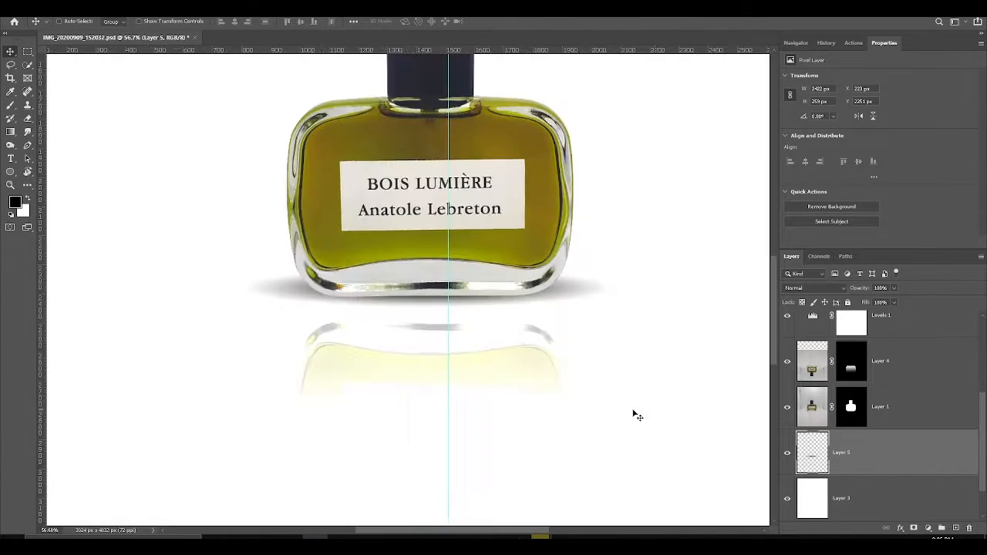
{"action": "scroll", "coordinate": [633, 410], "scroll_direction": "down", "scroll_amount": 7}
{"action": "left_click", "coordinate": [812, 363]}
{"action": "left_click_drag", "start_coordinate": [893, 287], "coordinate": [920, 299]}
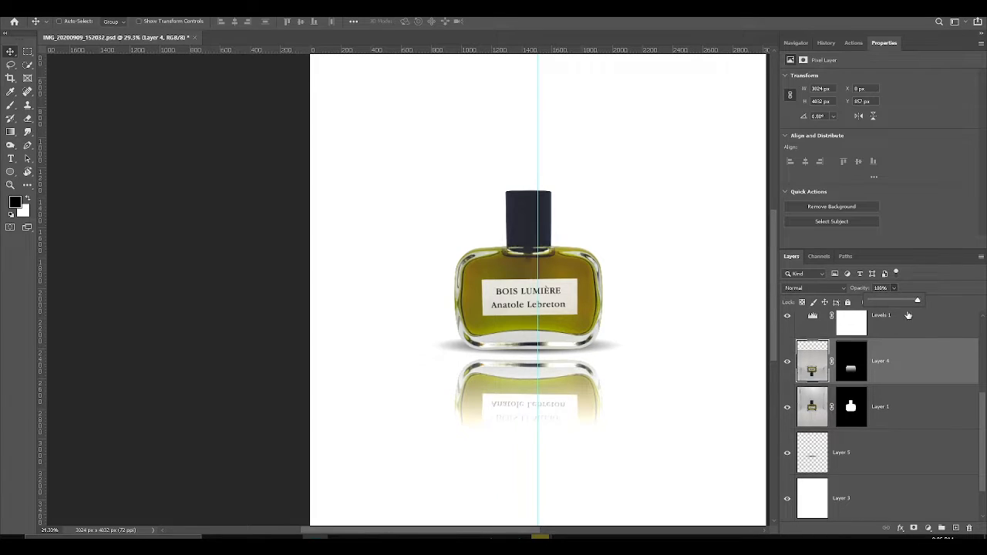
Redraw the gradient on Layer 4's mask to fade out the reflection more strongly below the bottle
{"action": "scroll", "coordinate": [527, 415], "scroll_direction": "up", "scroll_amount": 3}
{"action": "key", "text": "g"}
{"action": "left_click", "coordinate": [851, 361]}
{"action": "left_click_drag", "start_coordinate": [515, 425], "coordinate": [520, 351]}
{"action": "scroll", "coordinate": [584, 403], "scroll_direction": "down", "scroll_amount": 6}
{"action": "scroll", "coordinate": [377, 386], "scroll_direction": "up", "scroll_amount": 6}
{"action": "left_click_drag", "start_coordinate": [382, 412], "coordinate": [435, 300]}
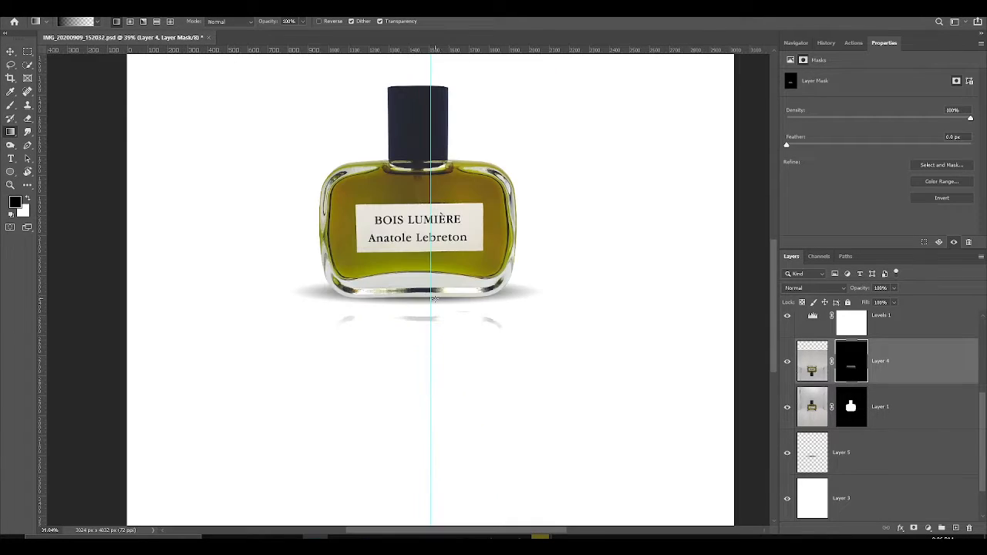
Delete the reflection on Layer 4 and remove the vertical guide from the canvas
{"action": "scroll", "coordinate": [424, 316], "scroll_direction": "down", "scroll_amount": 6}
{"action": "left_click", "coordinate": [914, 365]}
{"action": "key", "text": "Delete"}
{"action": "scroll", "coordinate": [337, 267], "scroll_direction": "up", "scroll_amount": 7}
{"action": "key", "text": "v"}
{"action": "scroll", "coordinate": [338, 266], "scroll_direction": "down", "scroll_amount": 8}
{"action": "left_click_drag", "start_coordinate": [410, 101], "coordinate": [42, 154]}
{"action": "scroll", "coordinate": [370, 232], "scroll_direction": "up", "scroll_amount": 3}
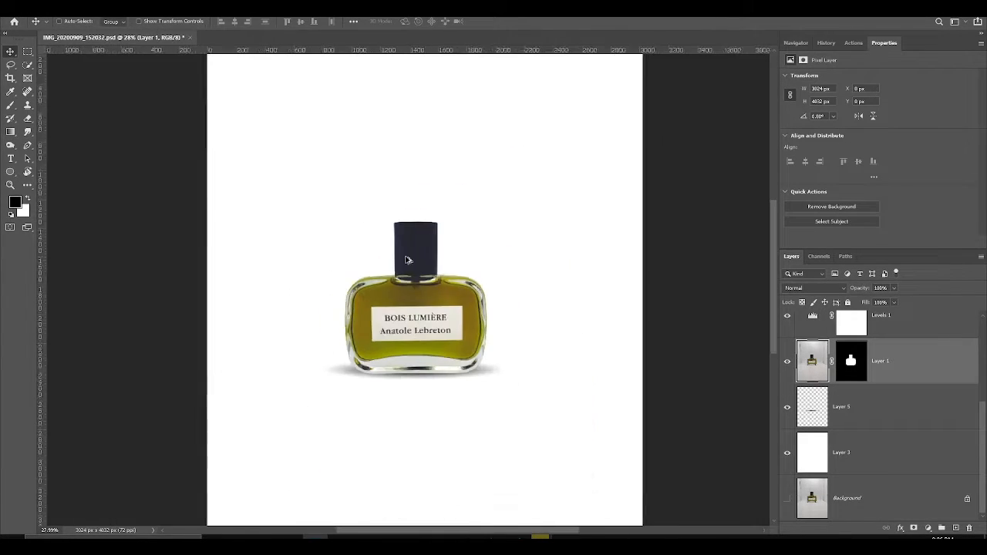
Clip the Levels, Curves, Vibrance and Exposure adjustment layers to the bottle on Layer 1
{"action": "scroll", "coordinate": [407, 260], "scroll_direction": "down", "scroll_amount": 2}
{"action": "scroll", "coordinate": [891, 429], "scroll_direction": "up", "scroll_amount": 3}
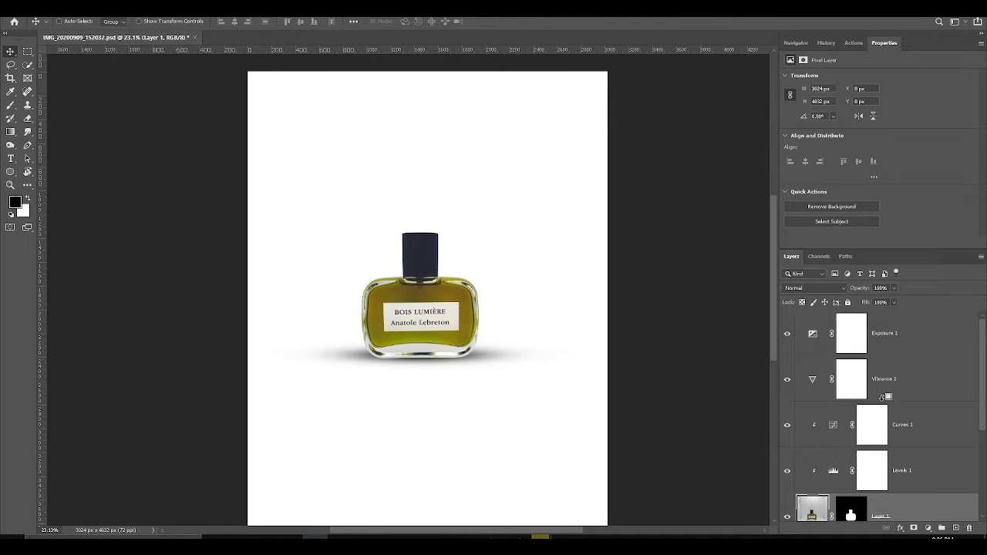
{"action": "left_click", "coordinate": [885, 400], "text": "alt"}
{"action": "left_click", "coordinate": [885, 356], "text": "alt"}
Group all layers from Exposure 1 down to the white Layer 3, keeping the Background outside the group
{"action": "left_click", "coordinate": [910, 333]}
{"action": "scroll", "coordinate": [894, 425], "scroll_direction": "down", "scroll_amount": 5}
{"action": "left_click", "coordinate": [894, 454], "text": "shift"}
{"action": "key", "text": "ctrl+g"}
Compare the retouched bottle with the original photo at full view and close up by toggling Group 1's visibility
{"action": "left_click", "coordinate": [818, 346]}
{"action": "left_click", "coordinate": [786, 318]}
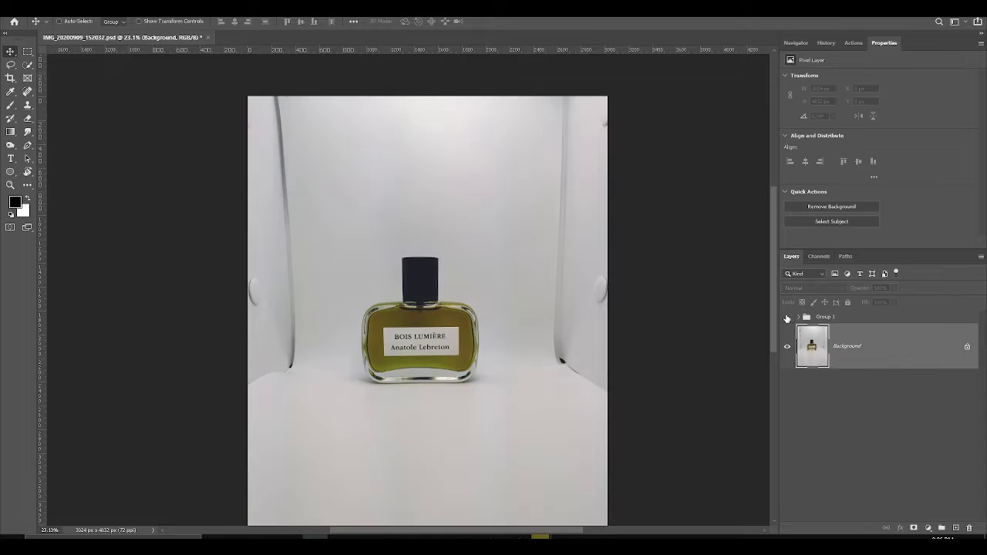
{"action": "left_click", "coordinate": [786, 317]}
{"action": "scroll", "coordinate": [606, 346], "scroll_direction": "up", "scroll_amount": 2}
{"action": "left_click", "coordinate": [788, 318]}
{"action": "scroll", "coordinate": [494, 315], "scroll_direction": "up", "scroll_amount": 7}
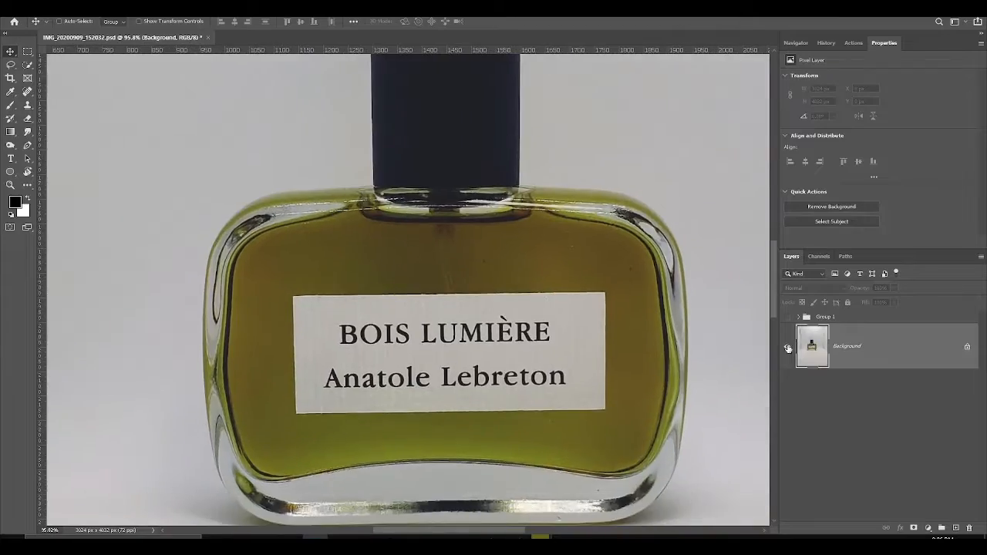
{"action": "left_click", "coordinate": [788, 319]}
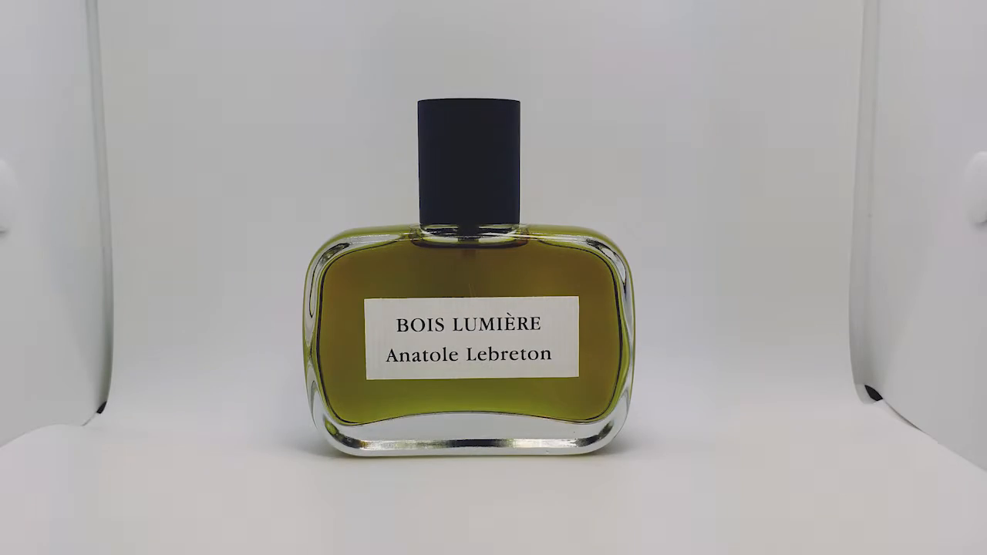